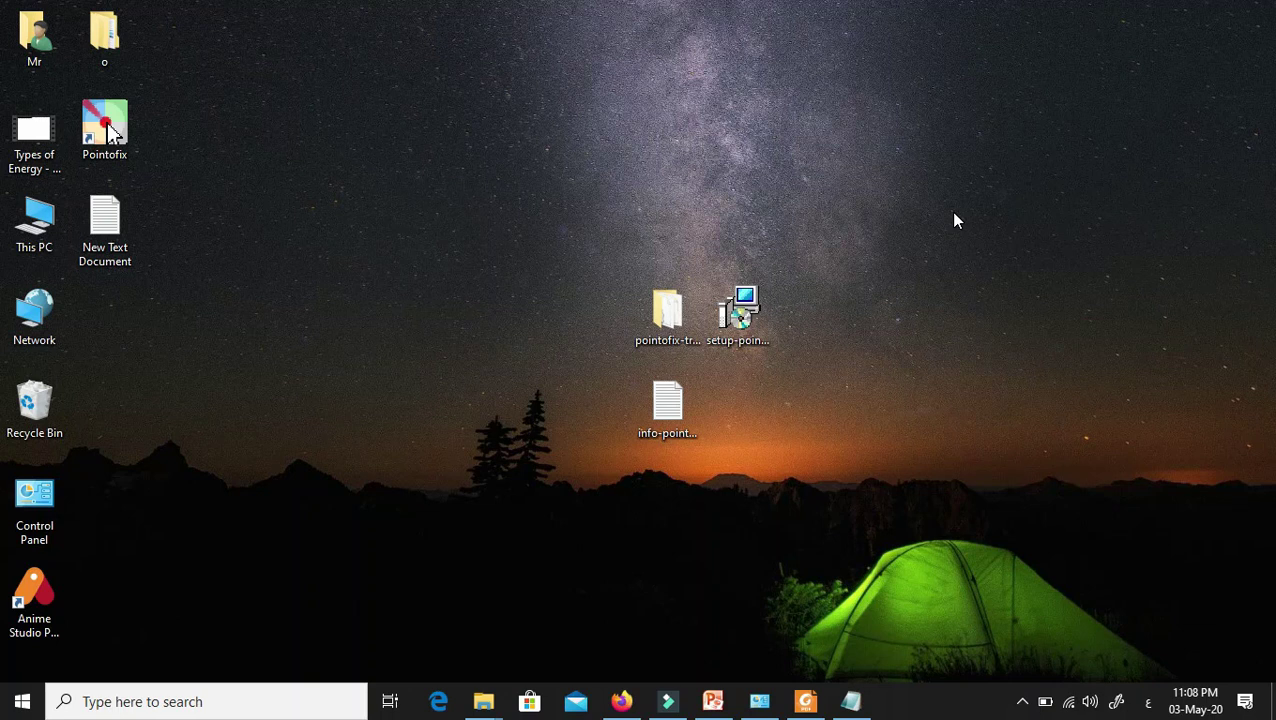
Step: Run setup-pointofix and install Pointofix into Program Files (x86) with the default wizard settings
double_click(745, 318)
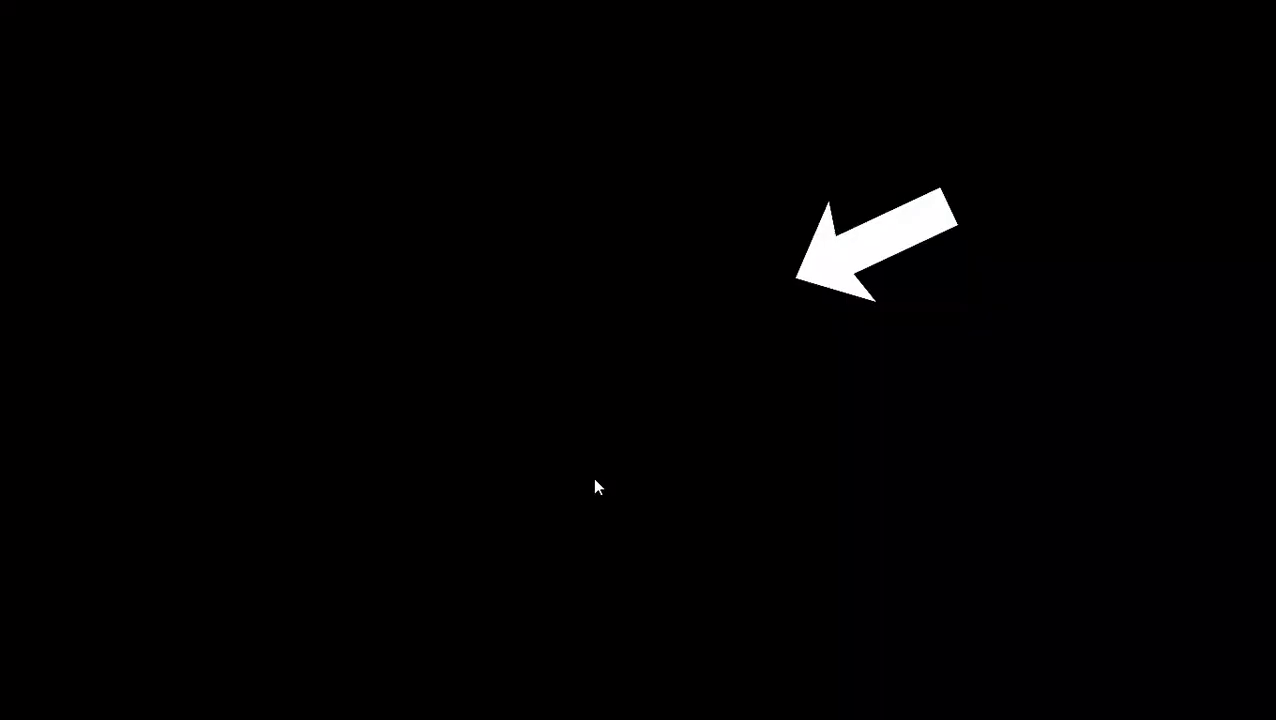
click(592, 477)
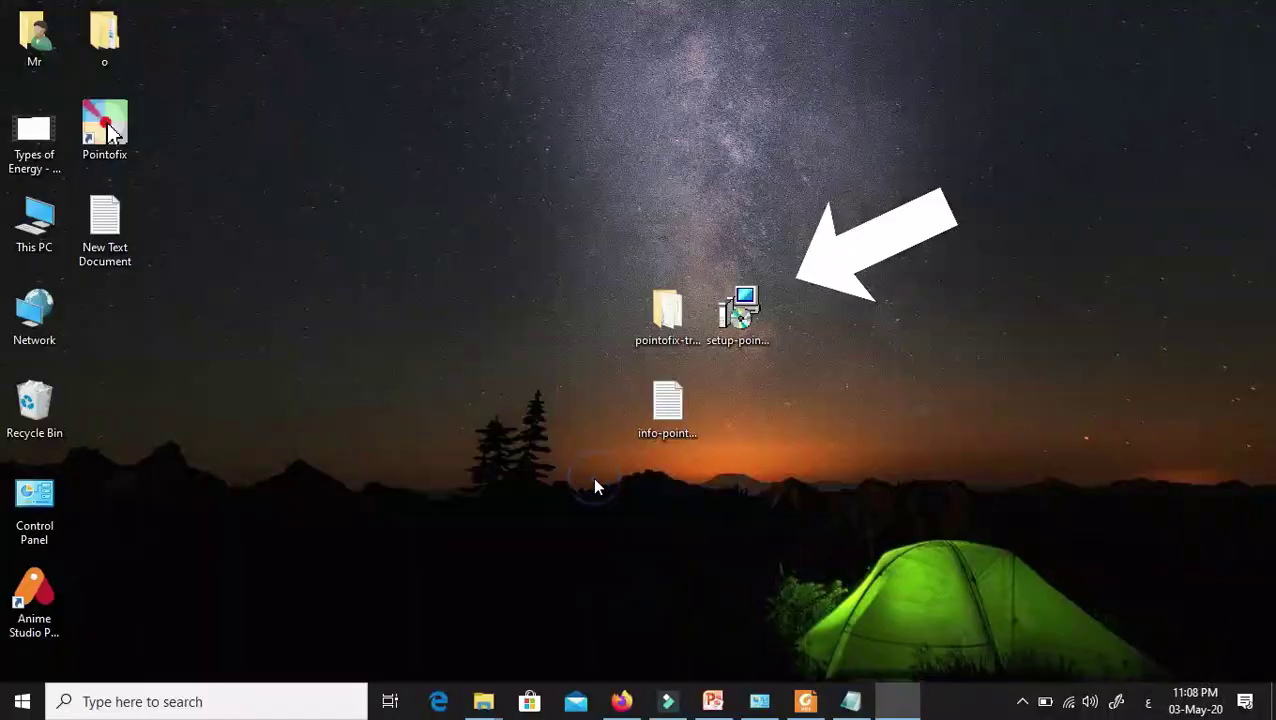
click(723, 503)
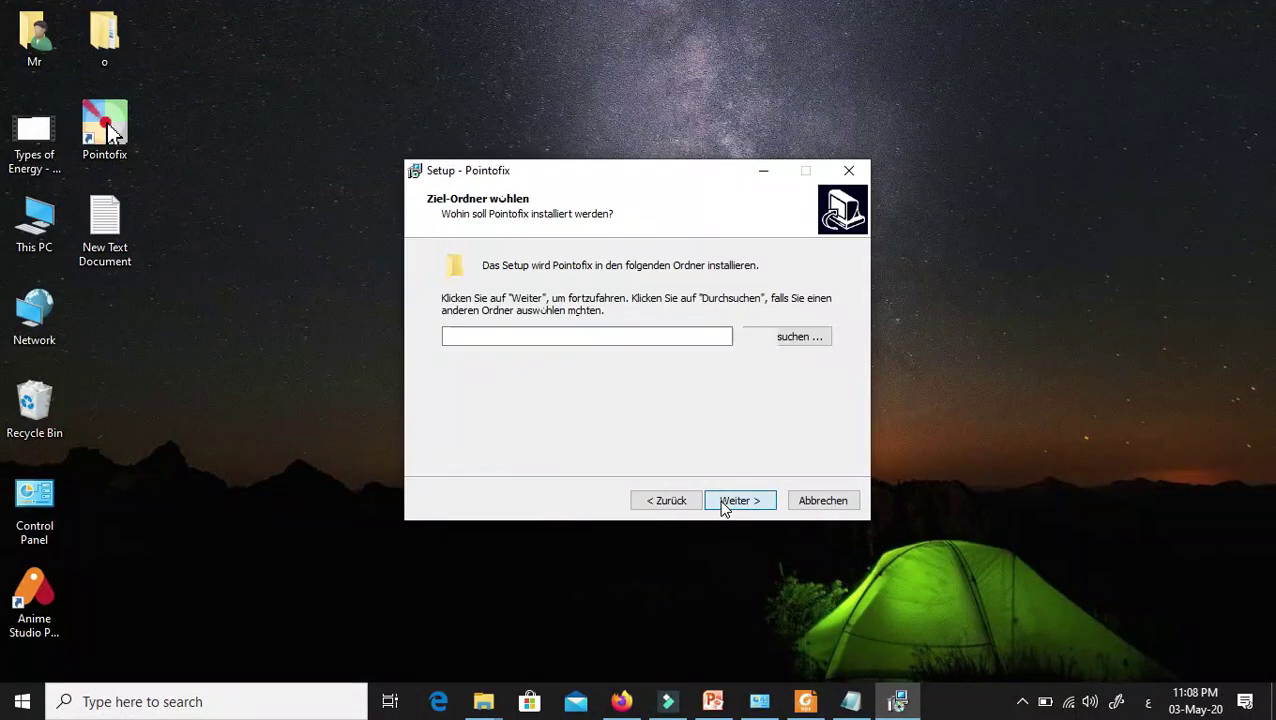
click(723, 503)
click(723, 503)
click(723, 503)
click(723, 503)
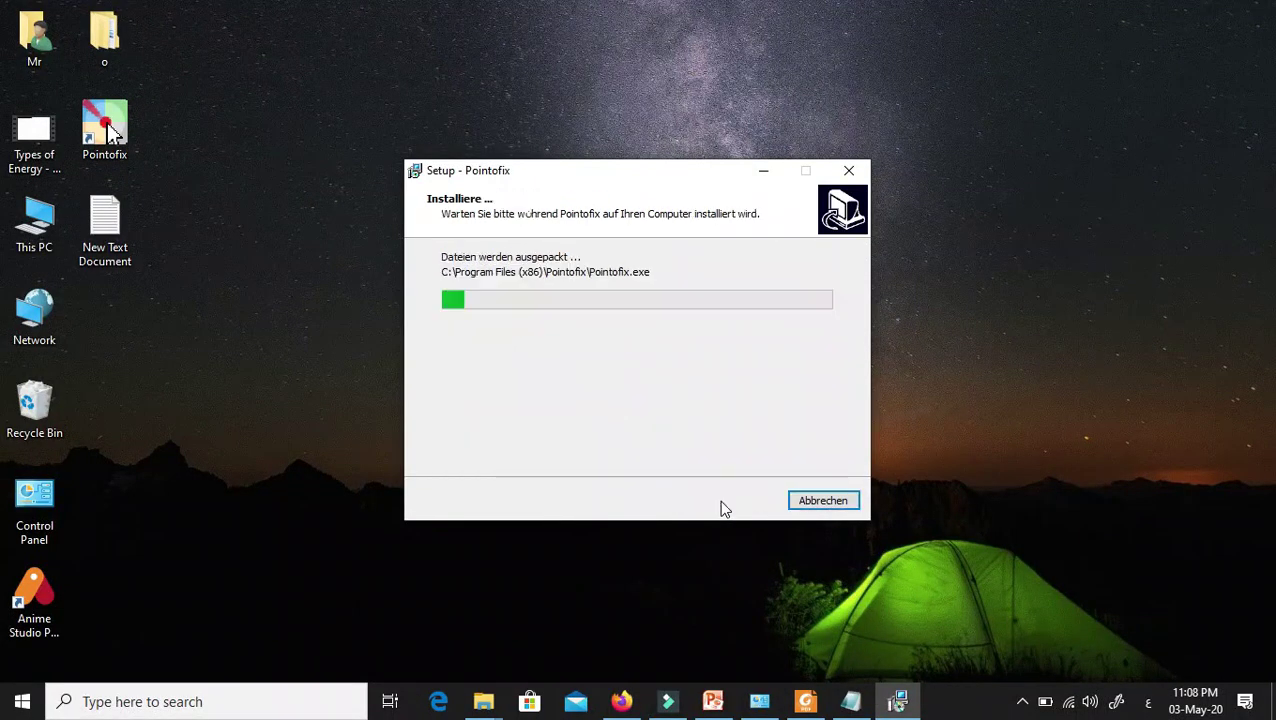
click(723, 503)
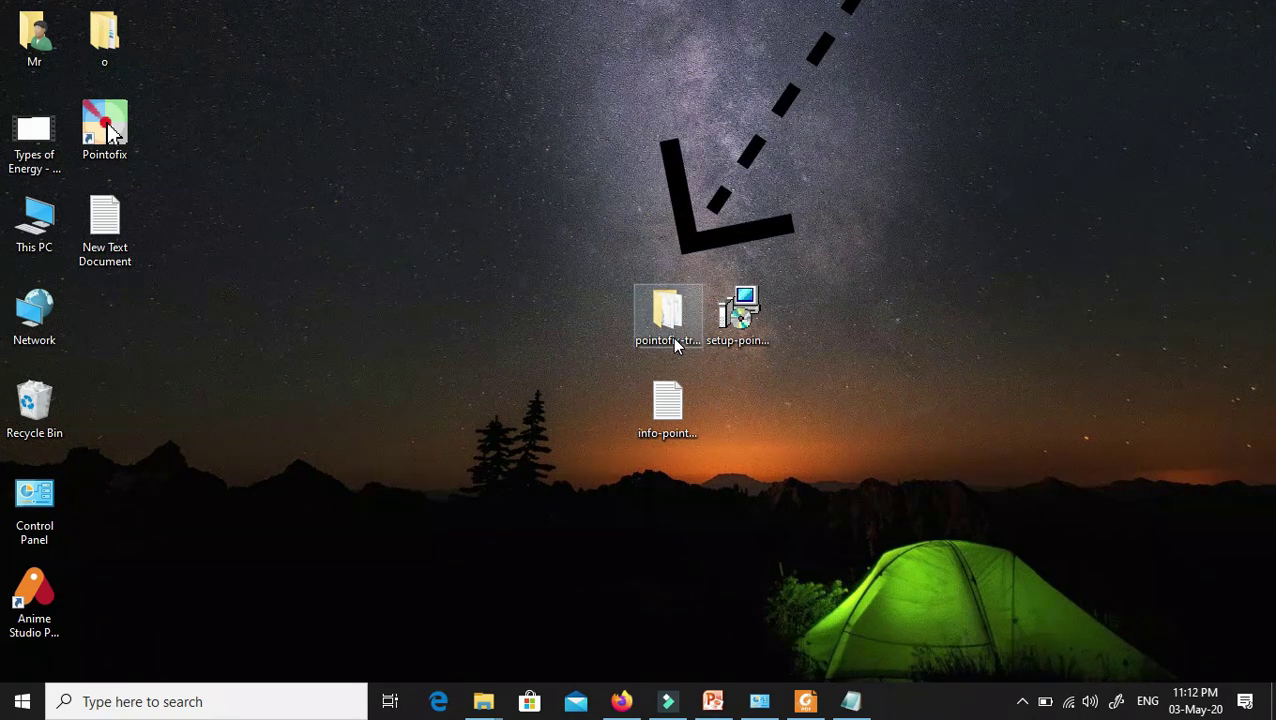
Step: In the pointofix-translation folder, rename pointofix_translation _en to pointofix_translation
double_click(672, 337)
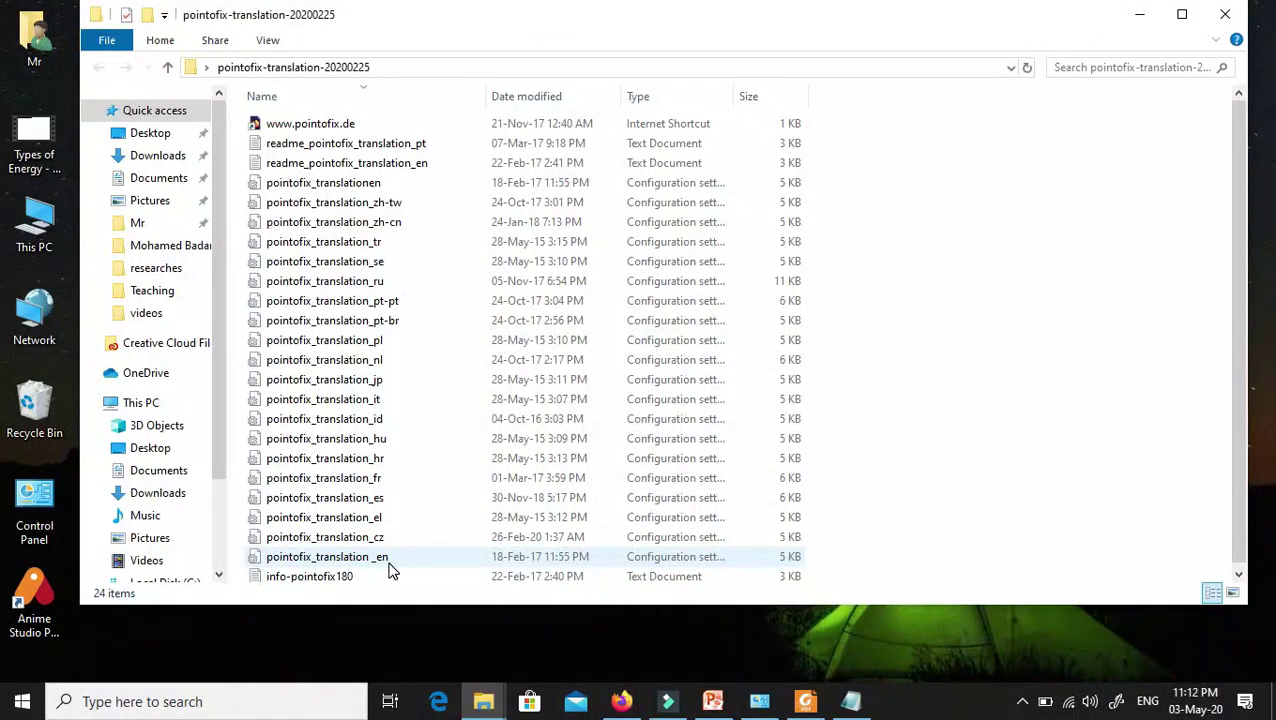
click(390, 566)
right_click(390, 566)
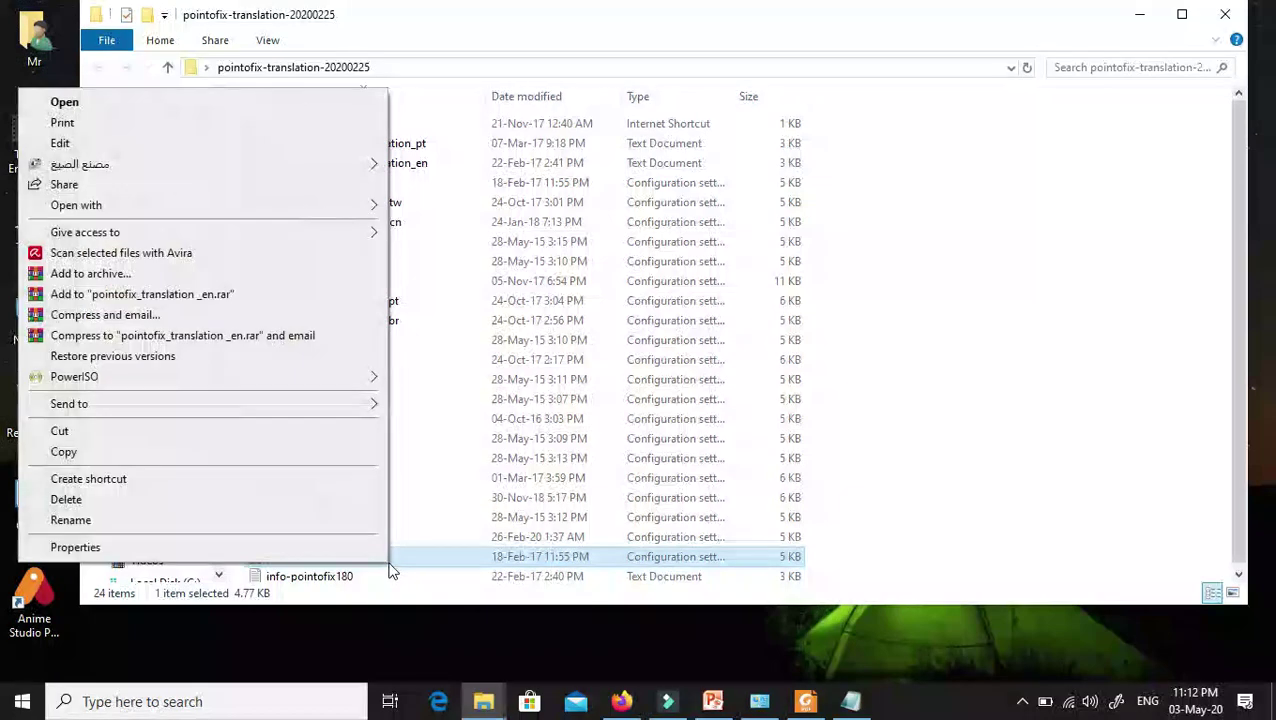
click(328, 520)
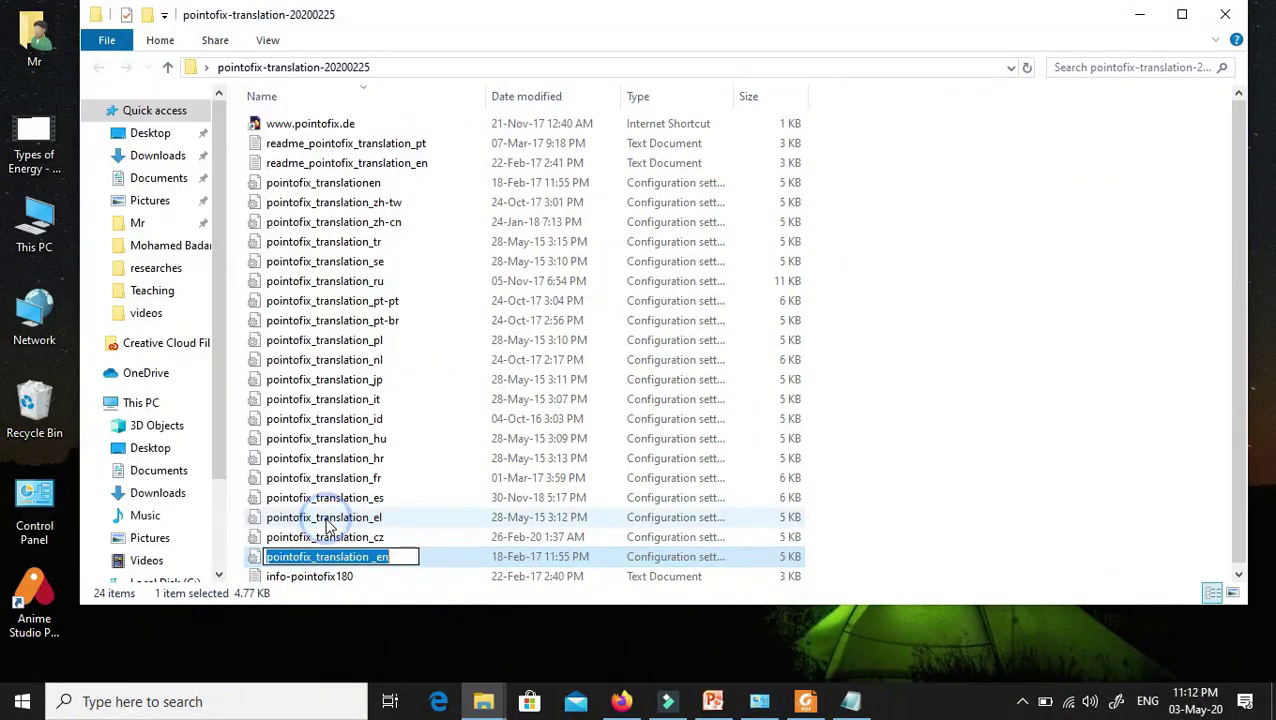
click(403, 561)
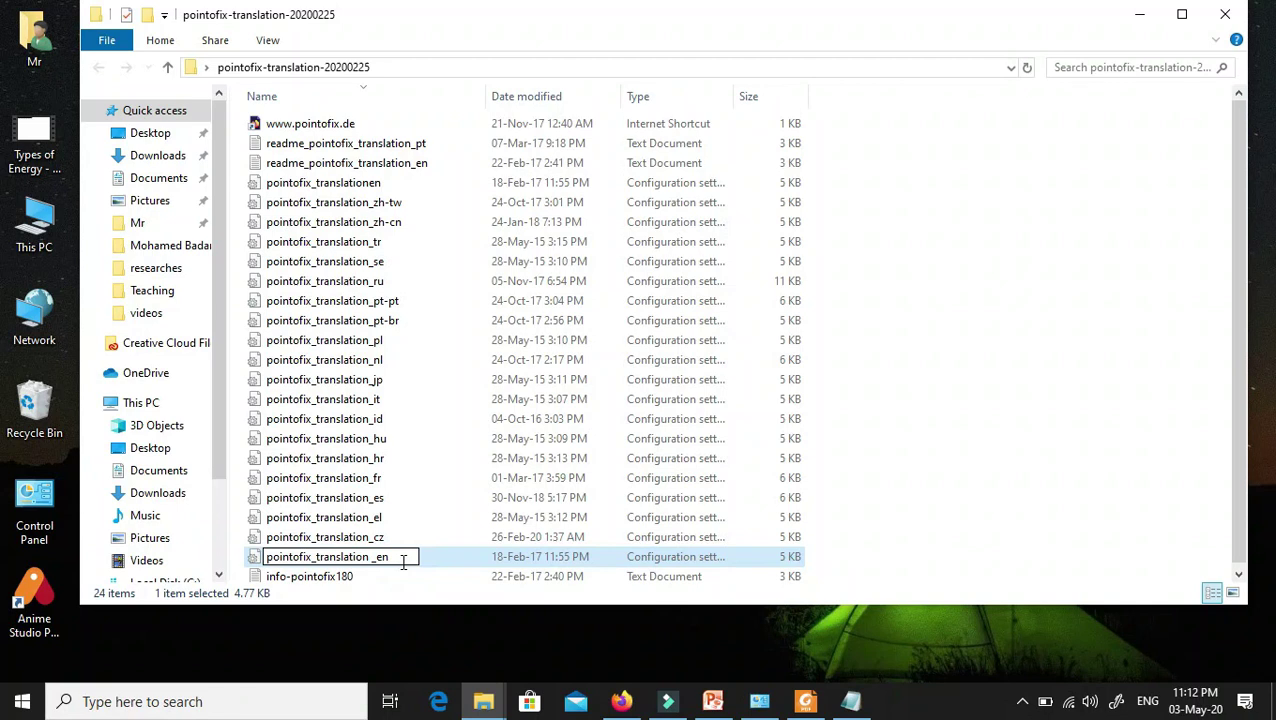
key(BackSpace)
key(BackSpace)
key(BackSpace)
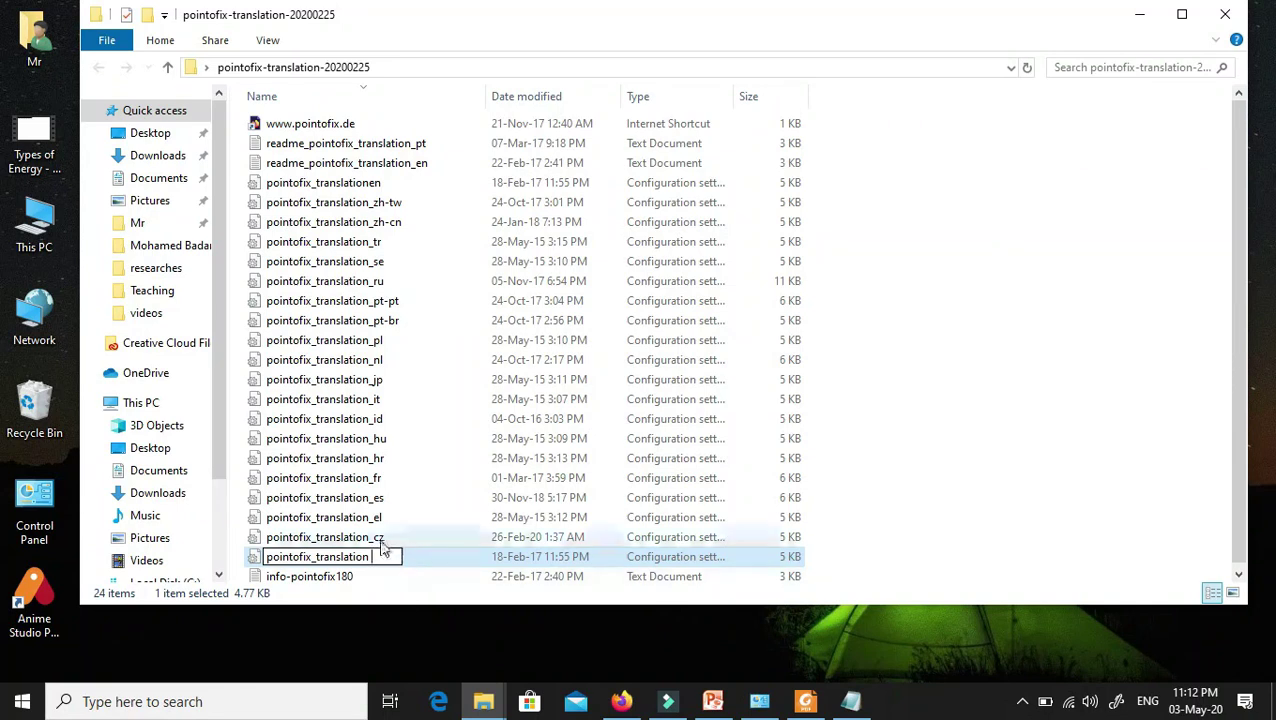
click(373, 537)
Step: Copy the renamed pointofix_translation file and close the folder window
click(357, 563)
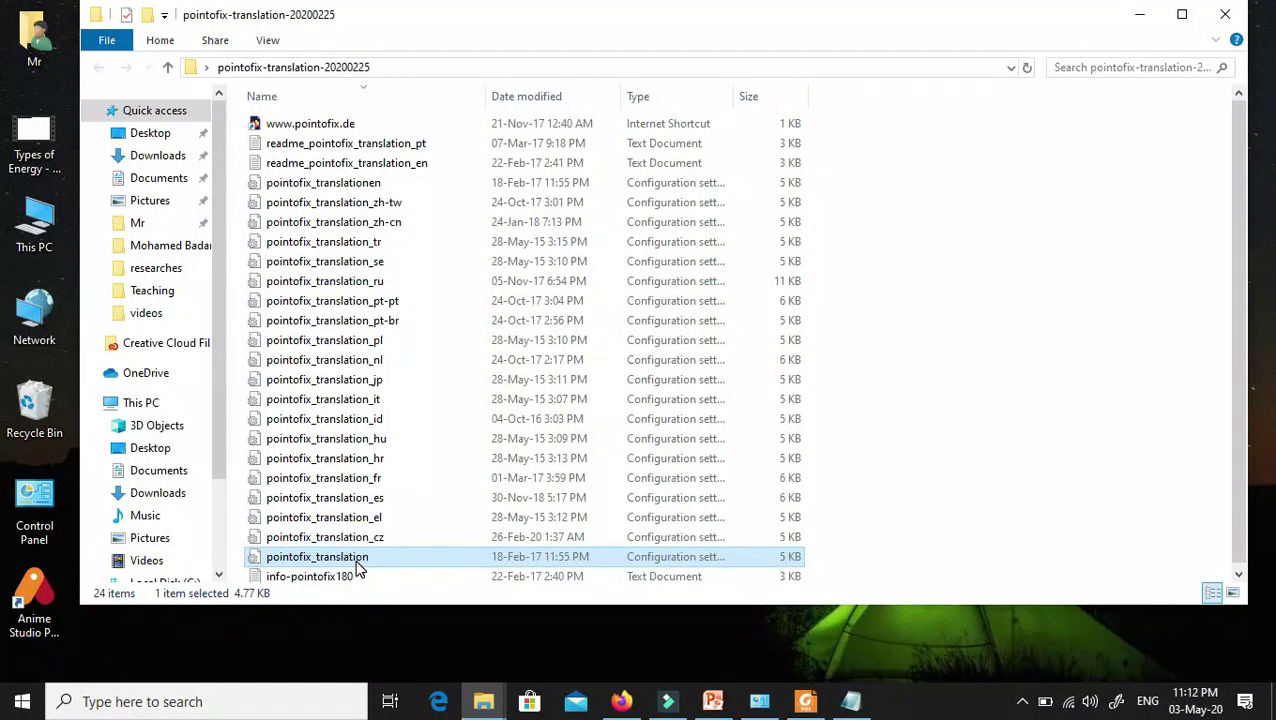
right_click(357, 565)
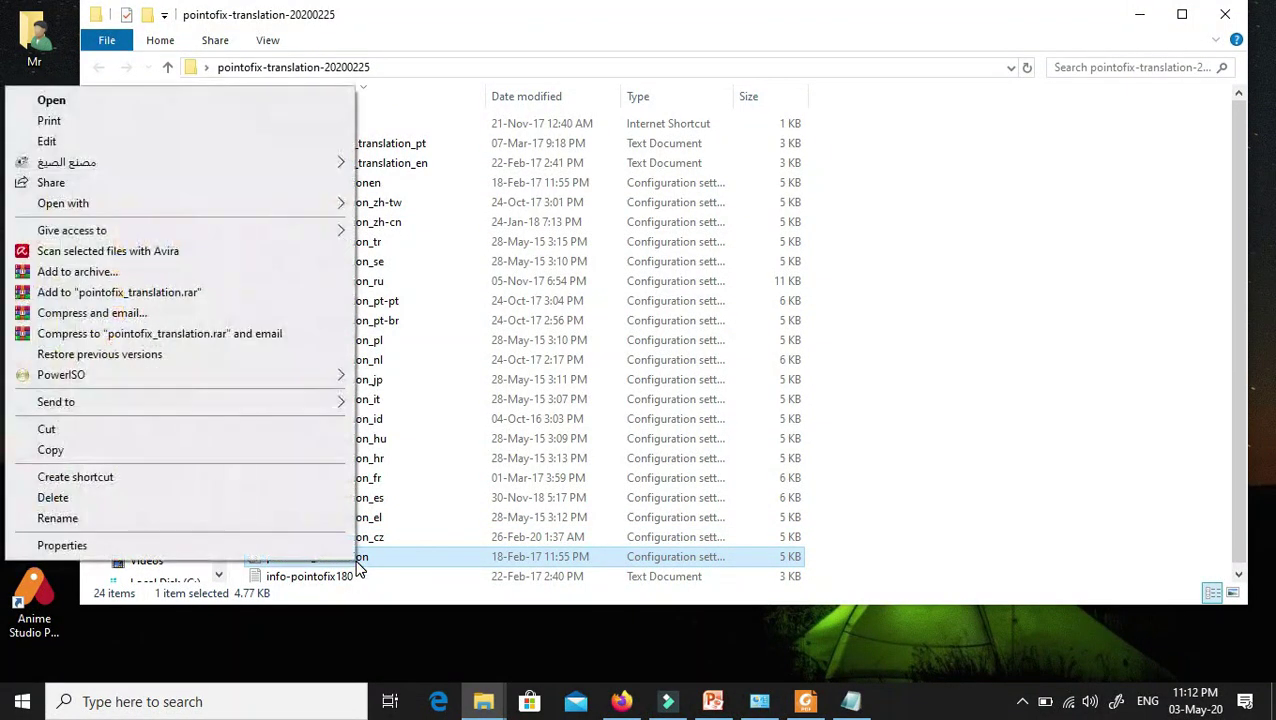
click(154, 449)
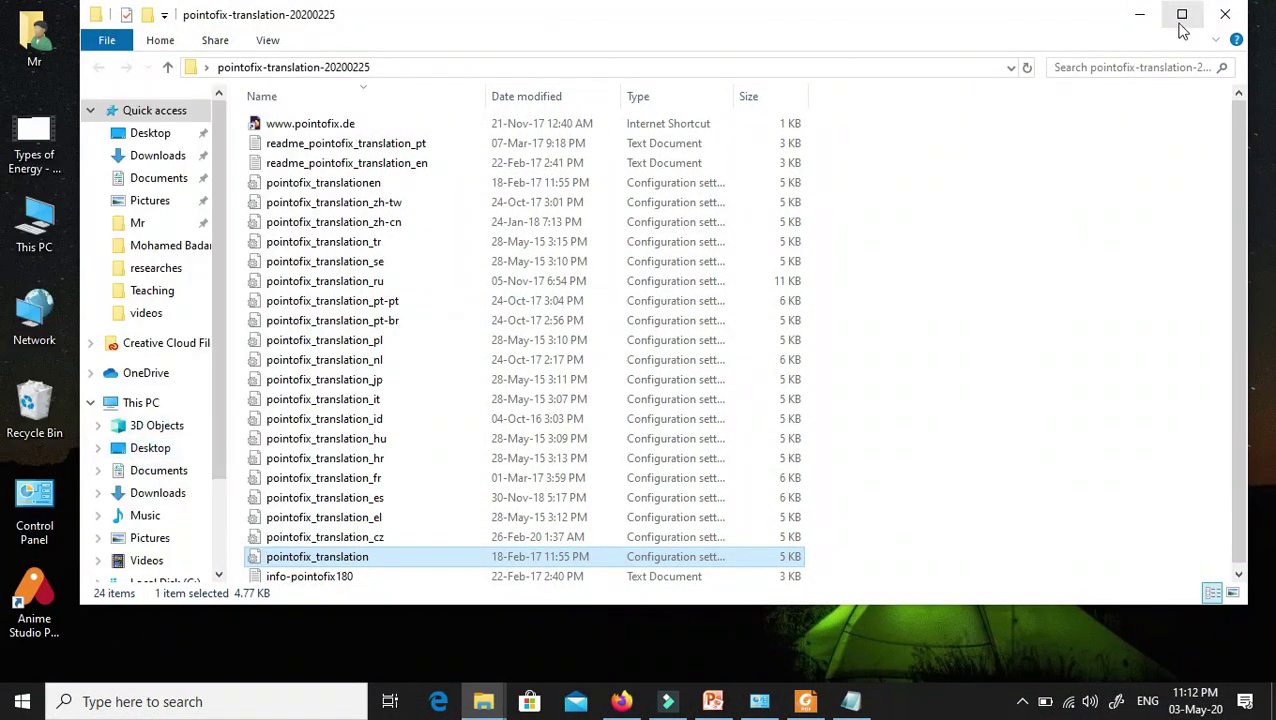
click(1229, 24)
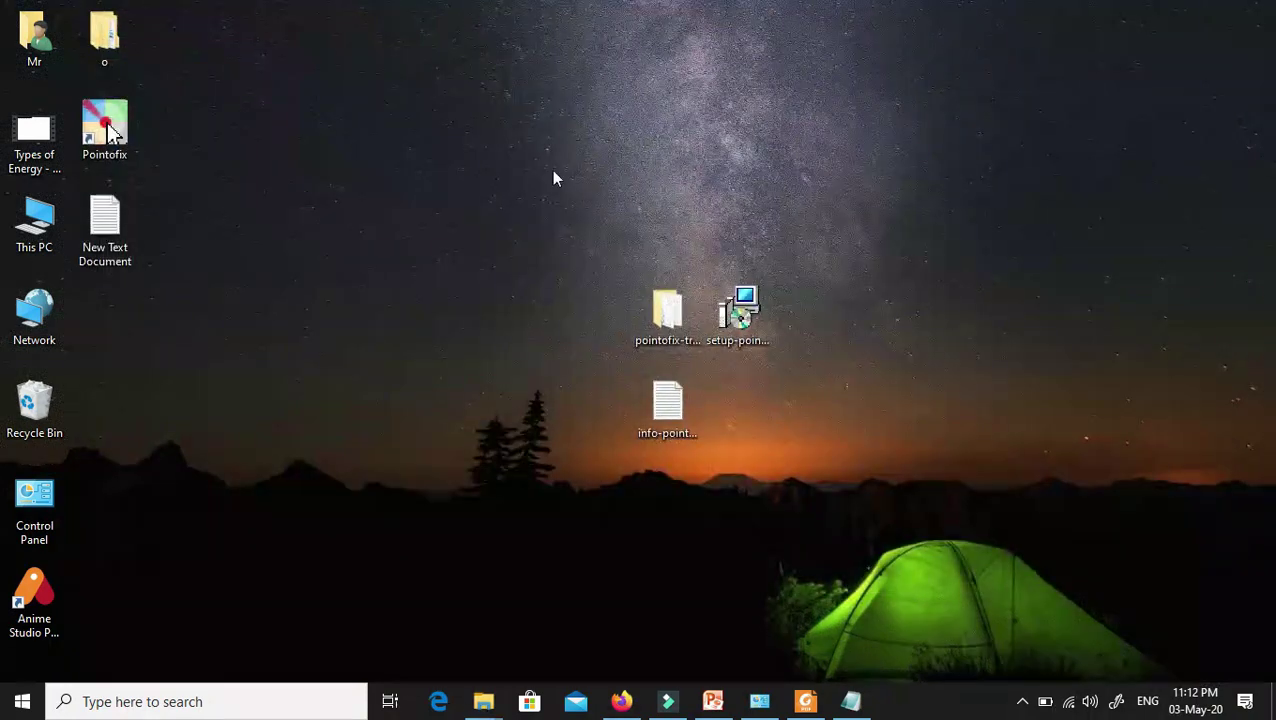
Step: Open the Pointofix install folder via the desktop shortcut's Properties and Open File Location
right_click(113, 136)
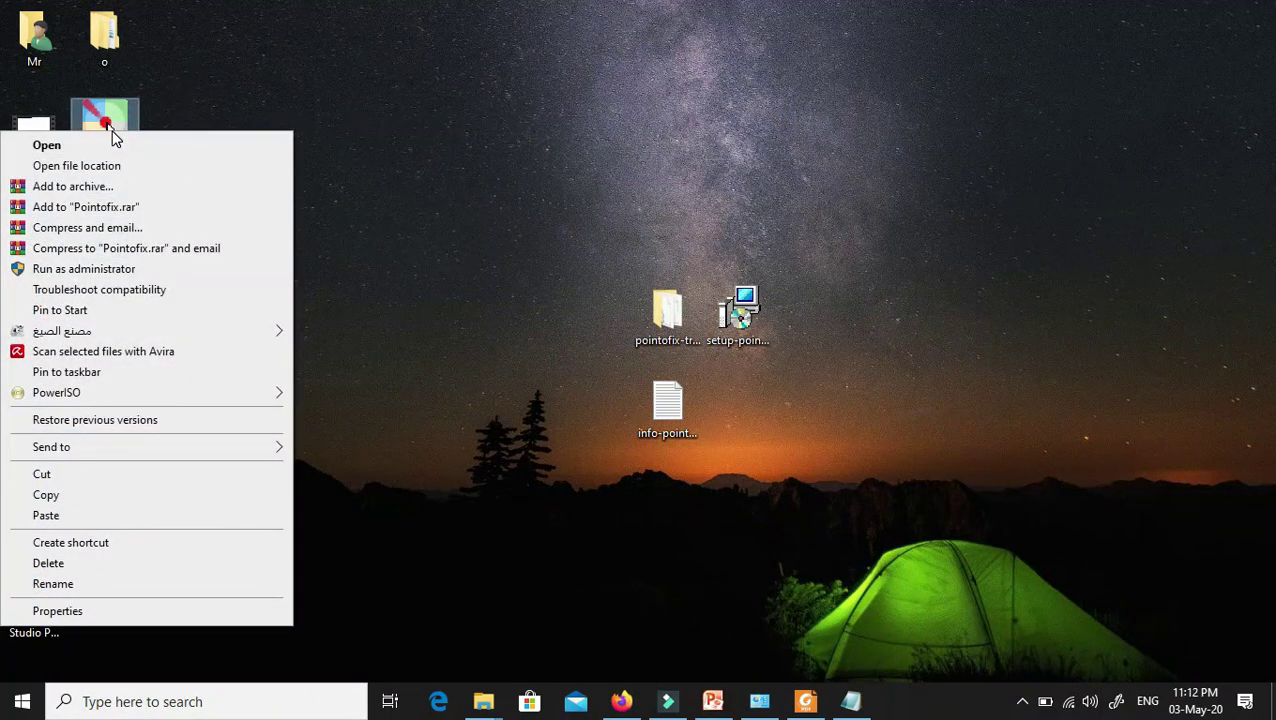
click(108, 611)
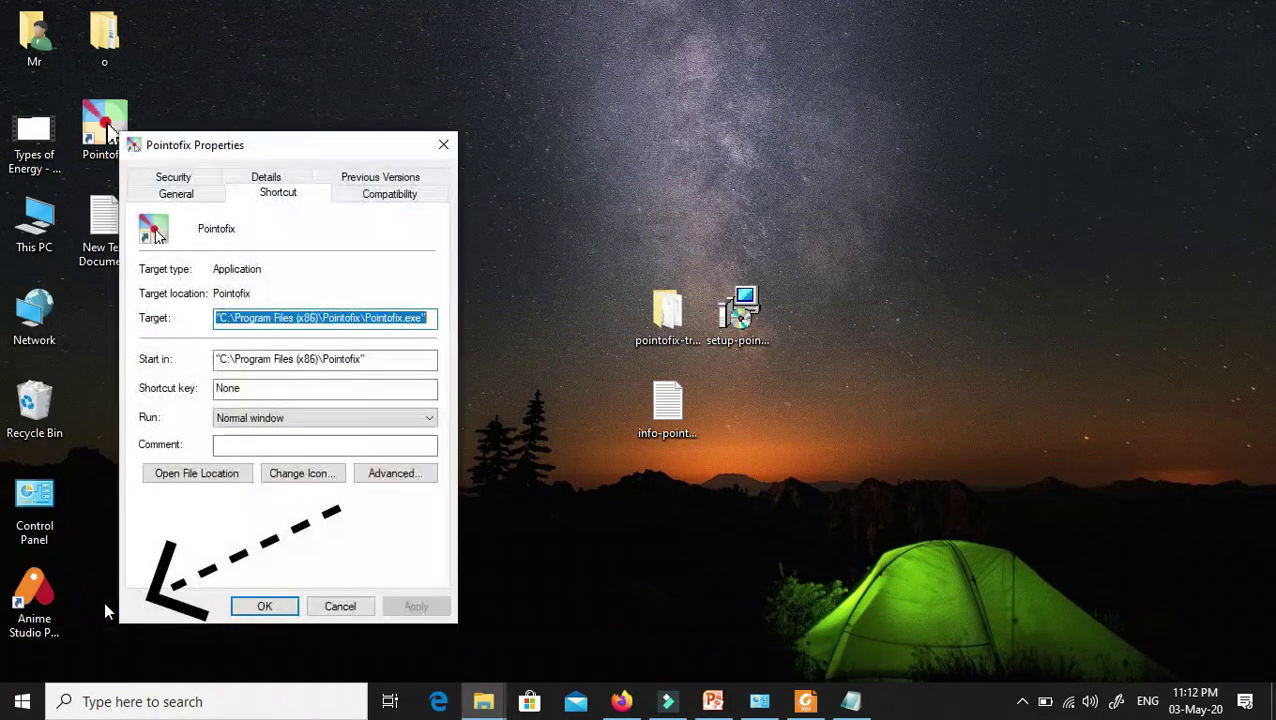
click(196, 474)
Step: Paste the translation file into the Pointofix folder, replacing the existing one with administrator permission
right_click(421, 349)
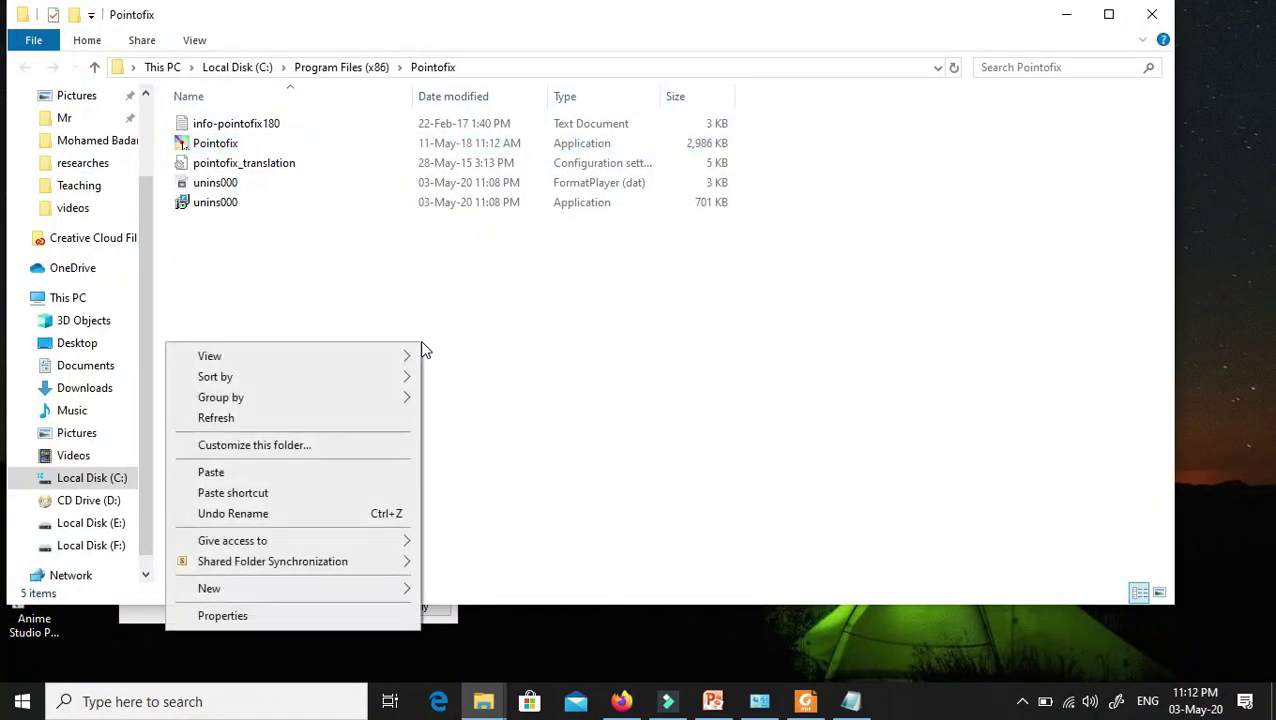
click(300, 474)
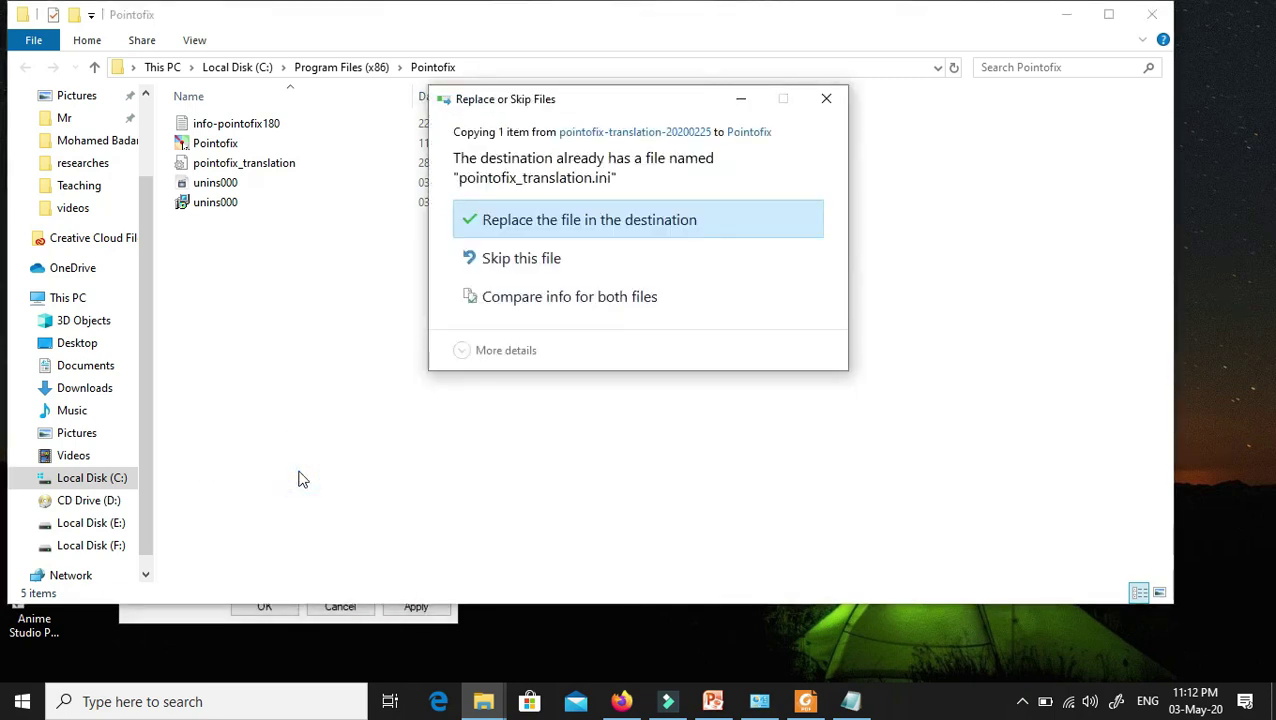
click(596, 222)
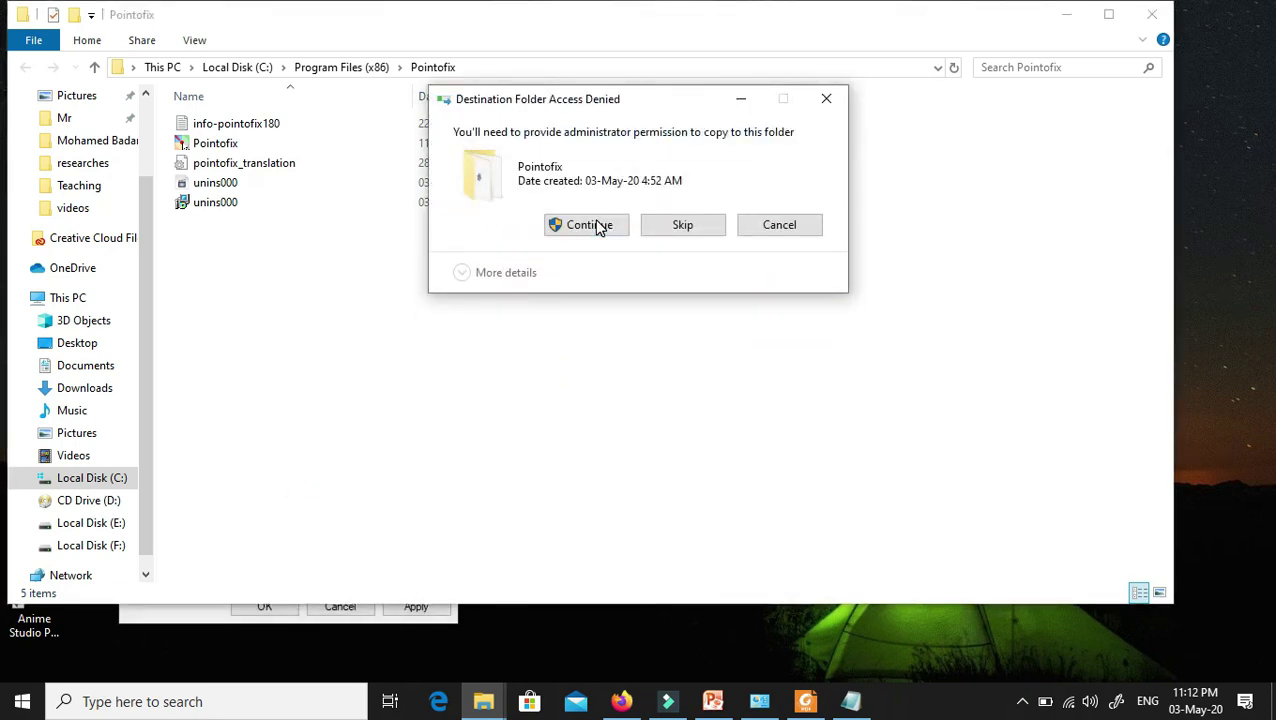
click(596, 225)
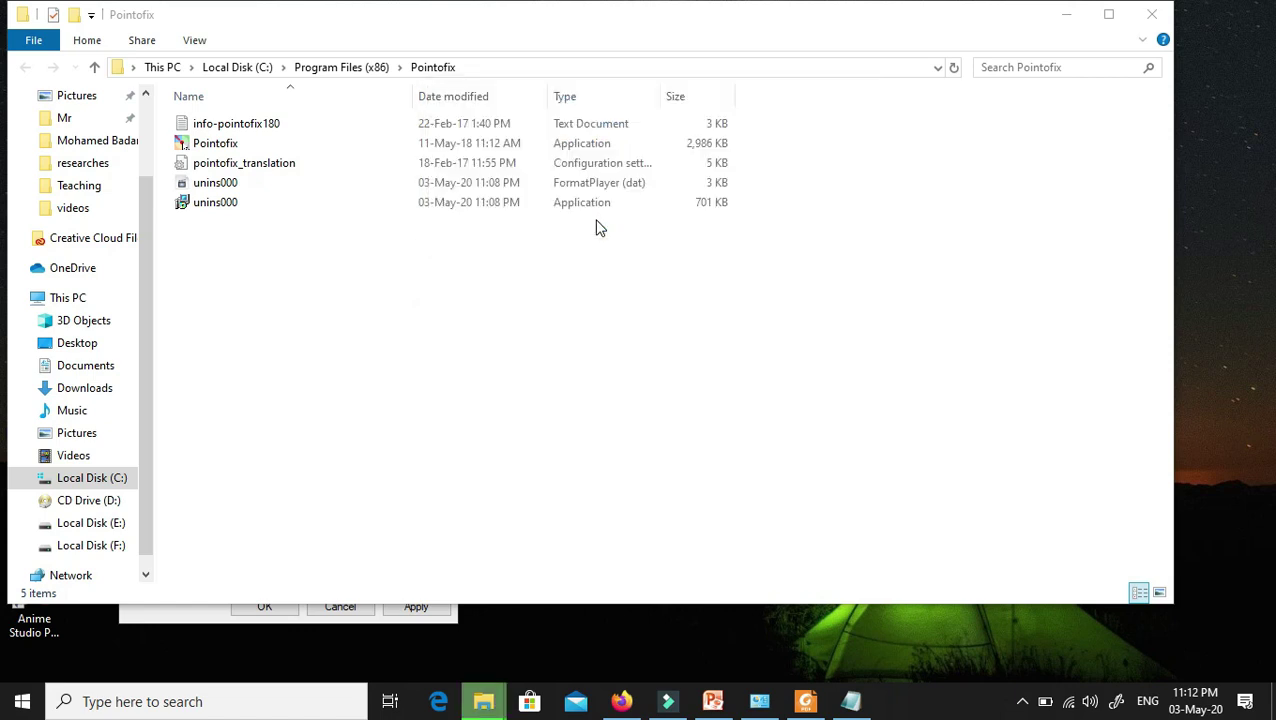
click(1152, 16)
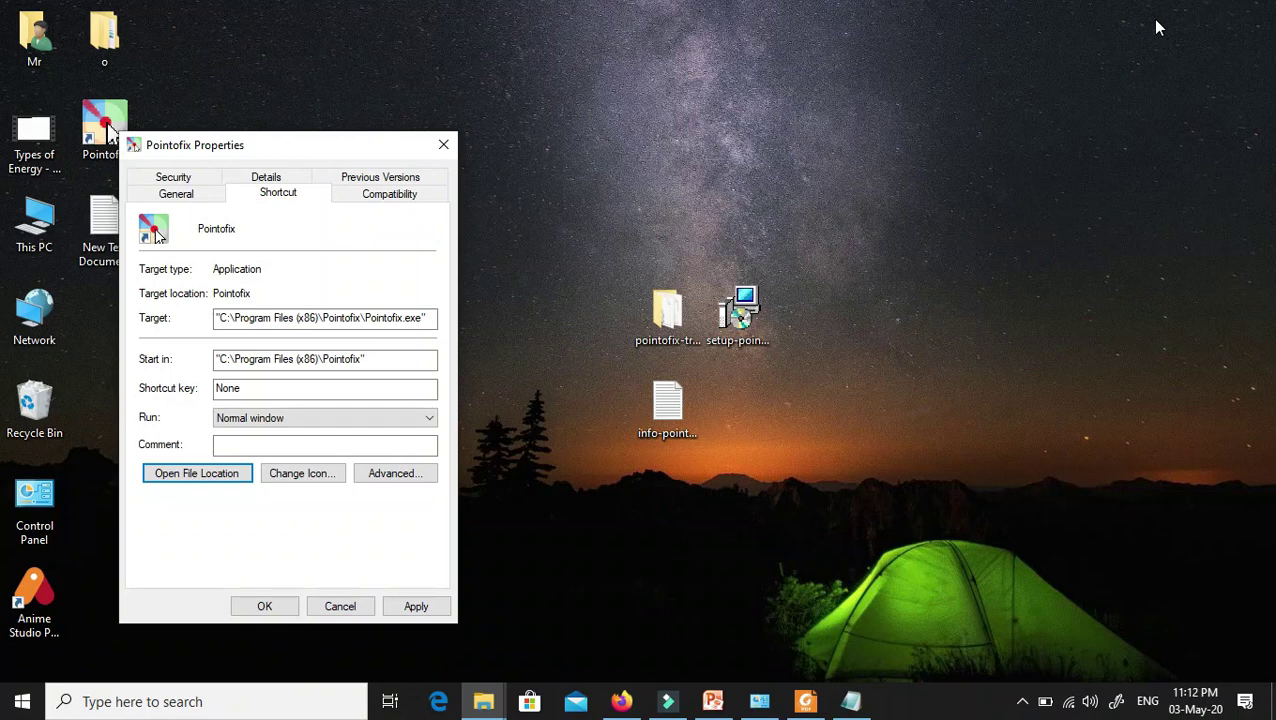
Step: Close the Properties dialog, launch Pointofix from its desktop icon and start the drawing toolbar
click(444, 145)
double_click(110, 130)
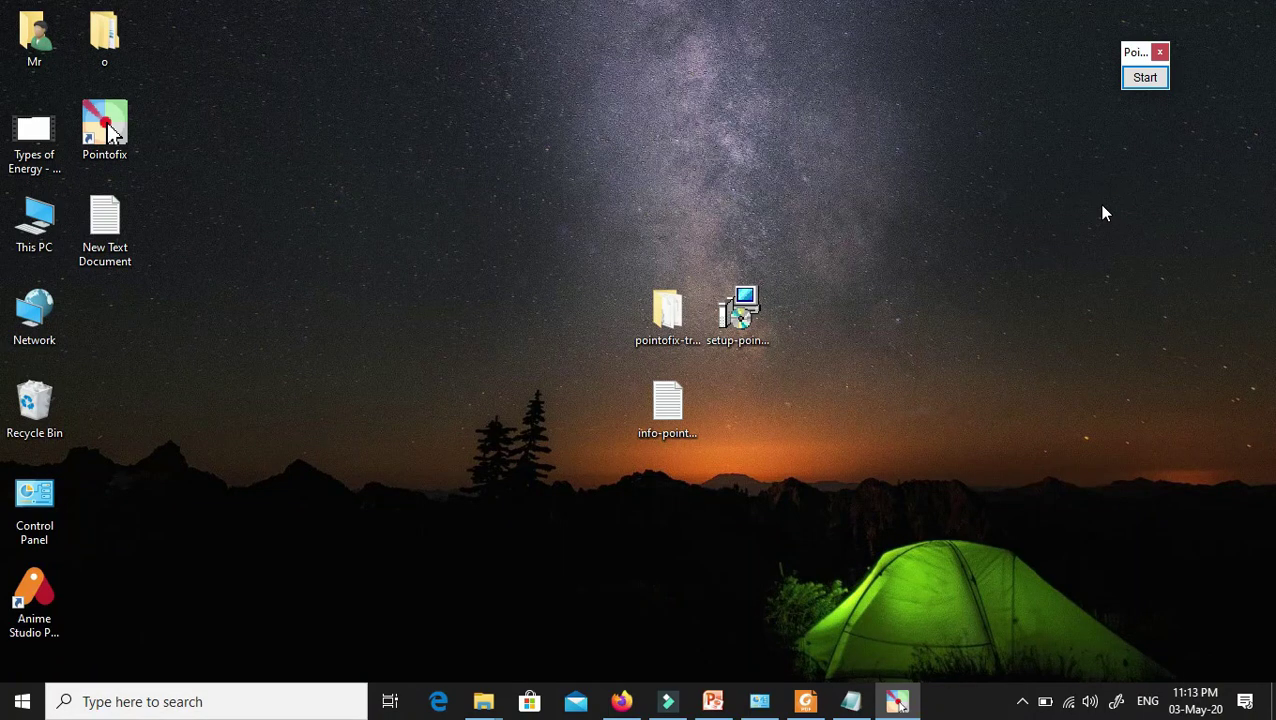
click(1146, 78)
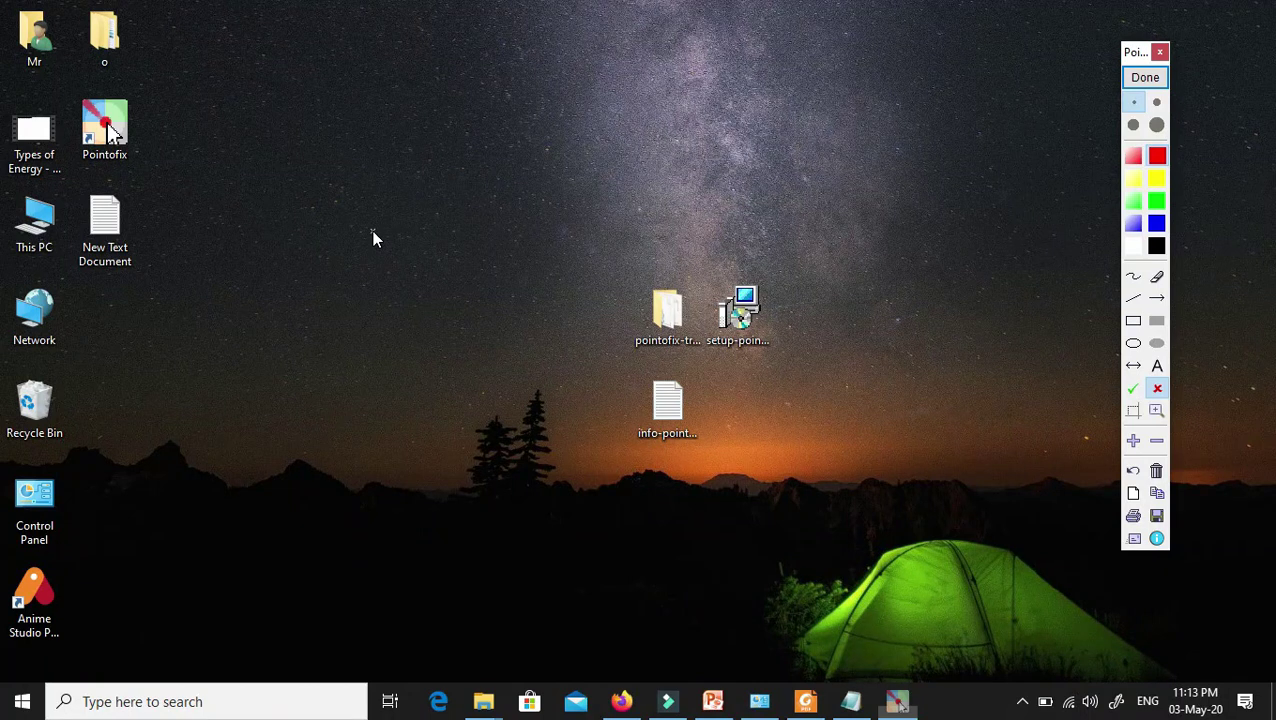
Step: Choose a thicker pen and transparent red, then stamp a red X on the desktop
drag(28, 242, 27, 240)
click(1136, 125)
click(1135, 160)
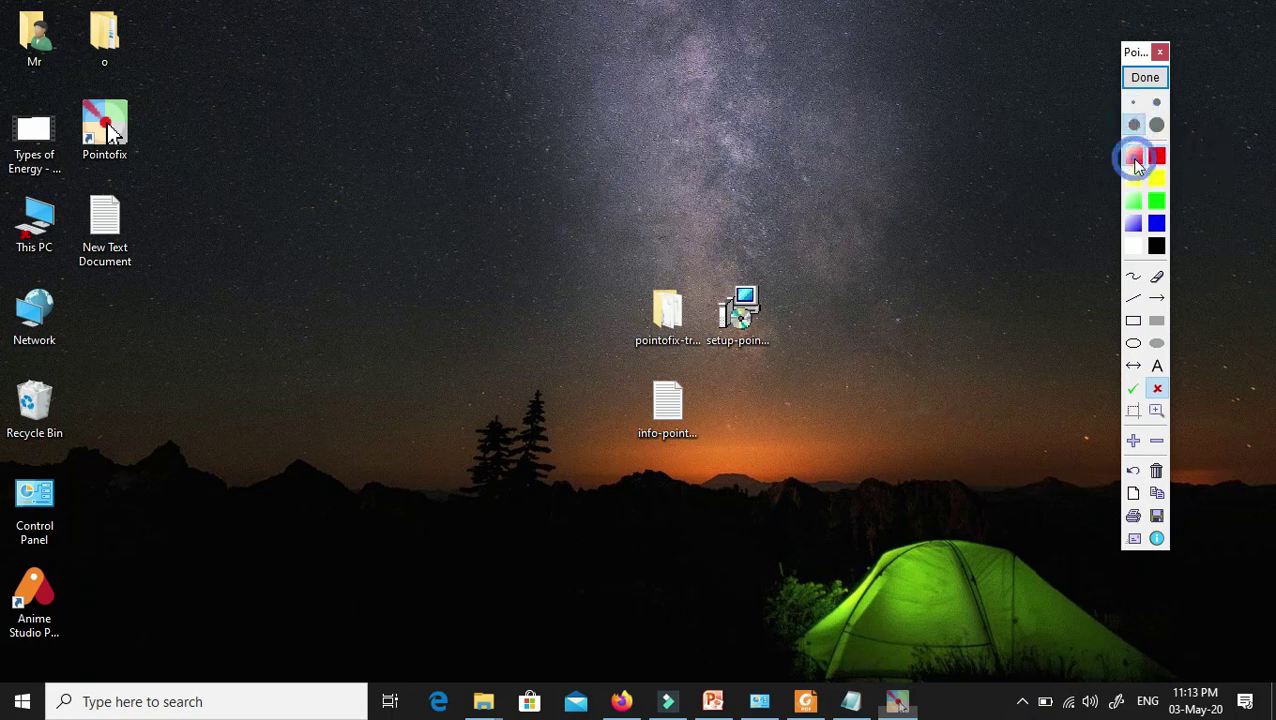
click(466, 125)
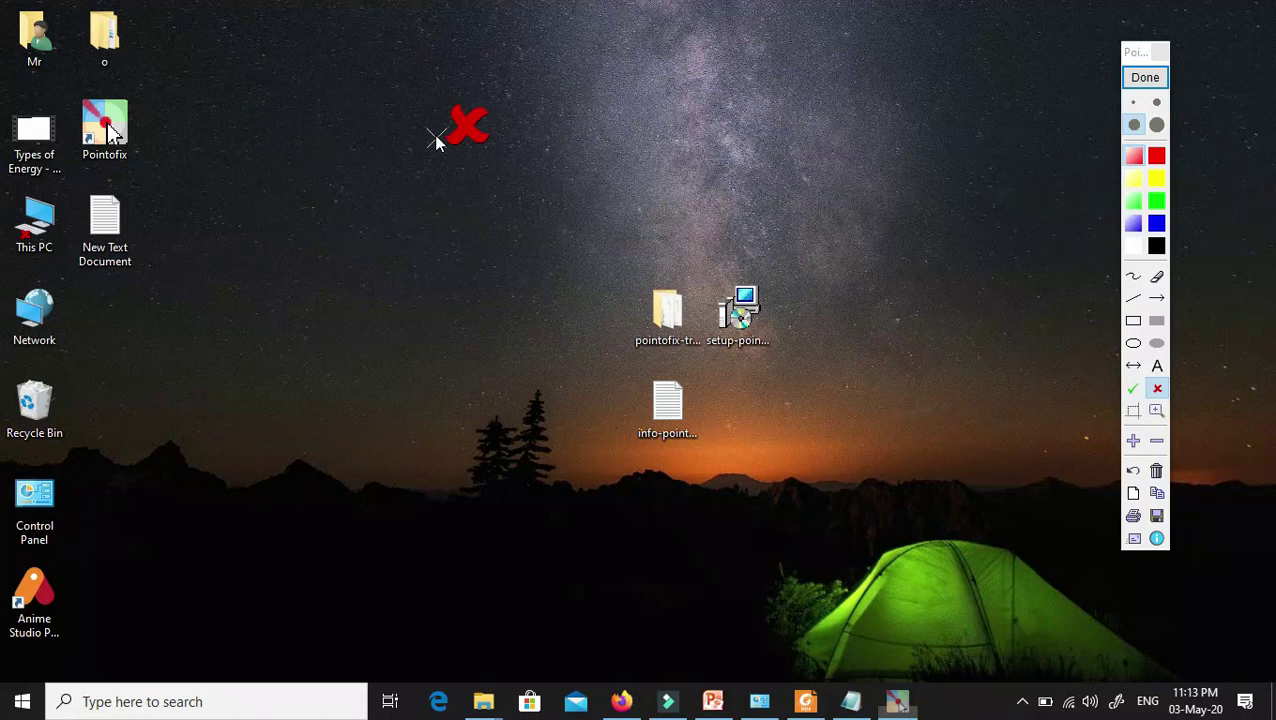
Step: Draw red freehand loops and strokes across the desktop, then finish and clear the drawing
click(1134, 284)
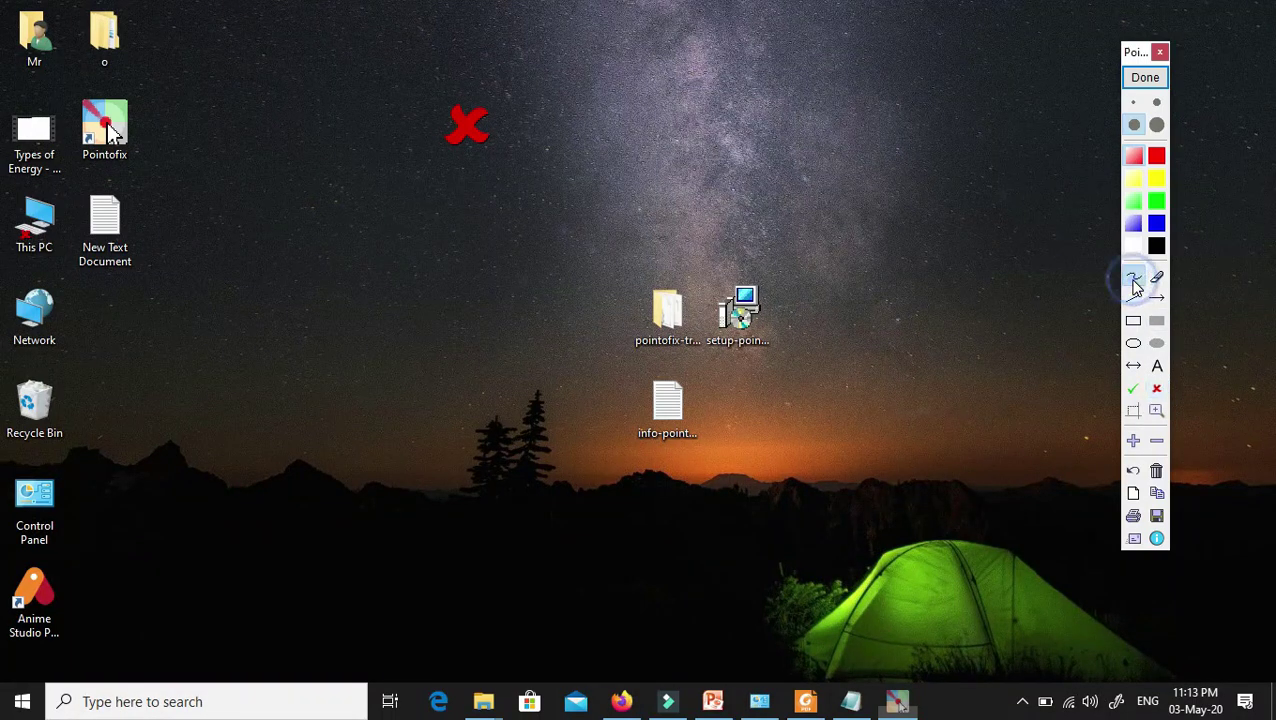
mouse_move(433, 413)
mouse_down()
mouse_move(815, 91)
mouse_move(555, 393)
mouse_move(507, 497)
mouse_move(464, 456)
mouse_move(490, 399)
mouse_up()
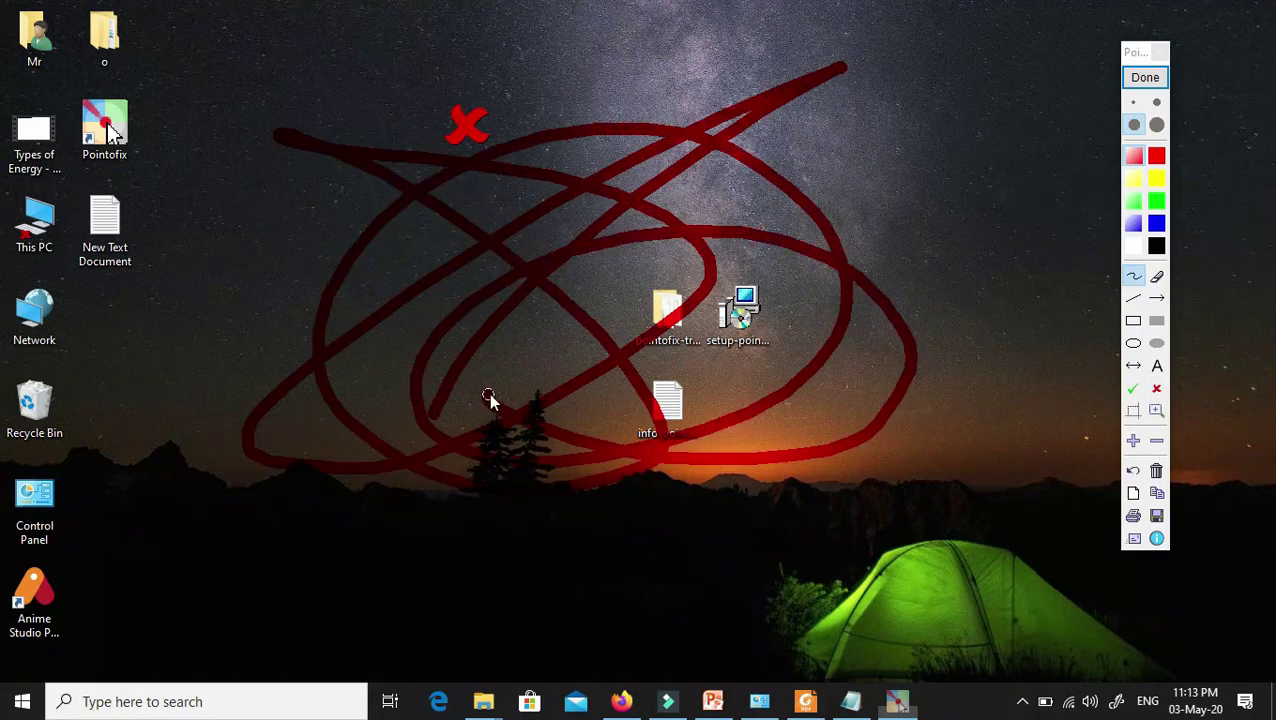
click(104, 219)
mouse_move(551, 700)
mouse_down()
mouse_move(843, 650)
mouse_move(632, 638)
mouse_move(775, 253)
mouse_move(896, 202)
mouse_up()
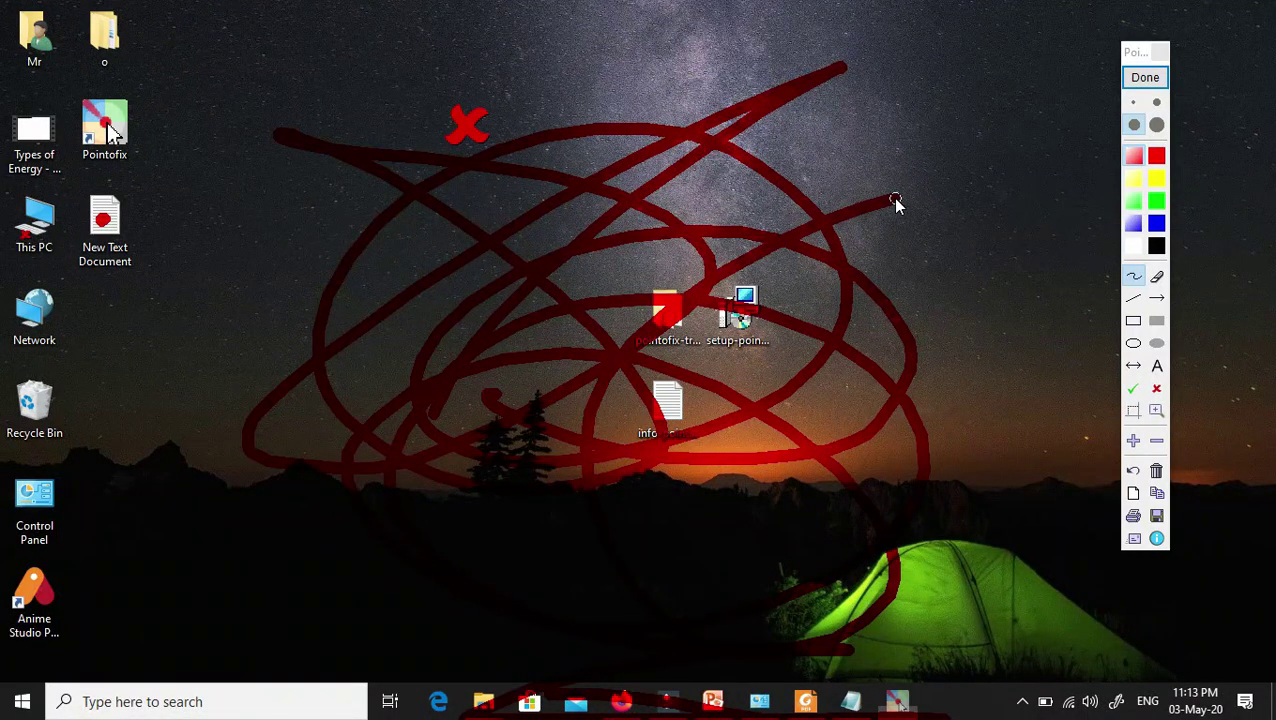
click(1143, 80)
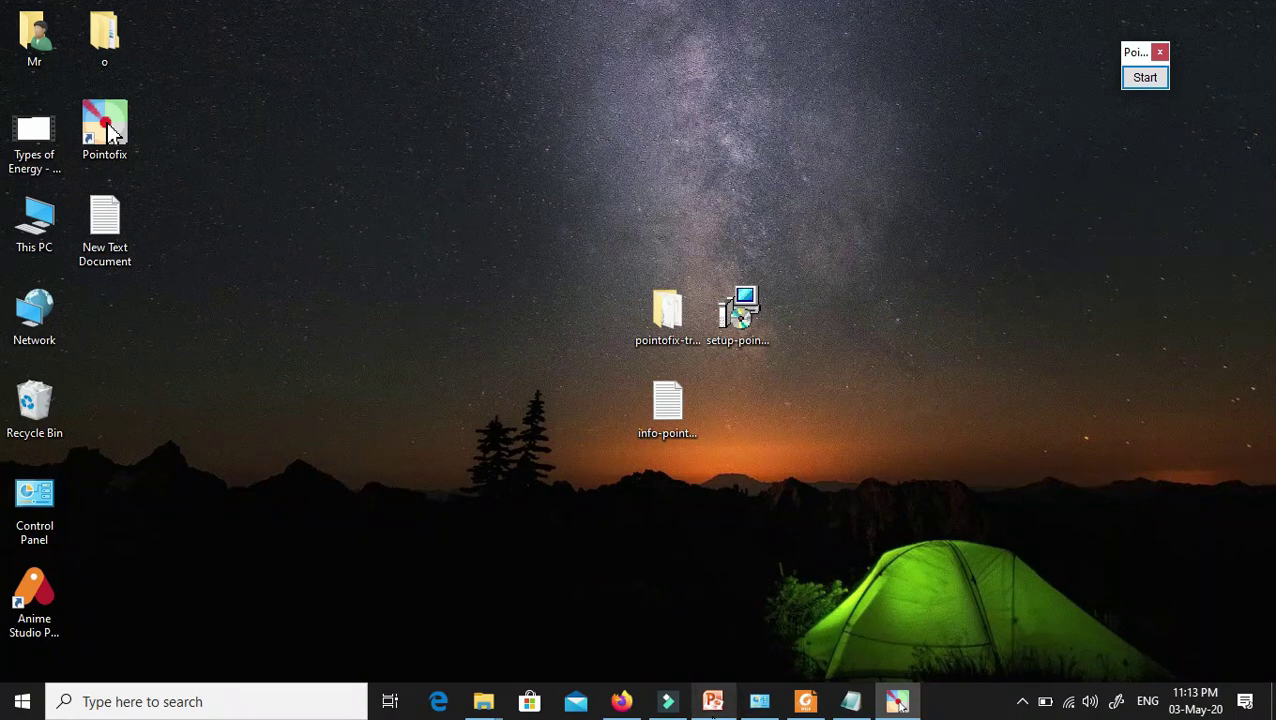
Step: Restore the 'how ocean water moves' presentation and start Pointofix drawing over it
click(712, 701)
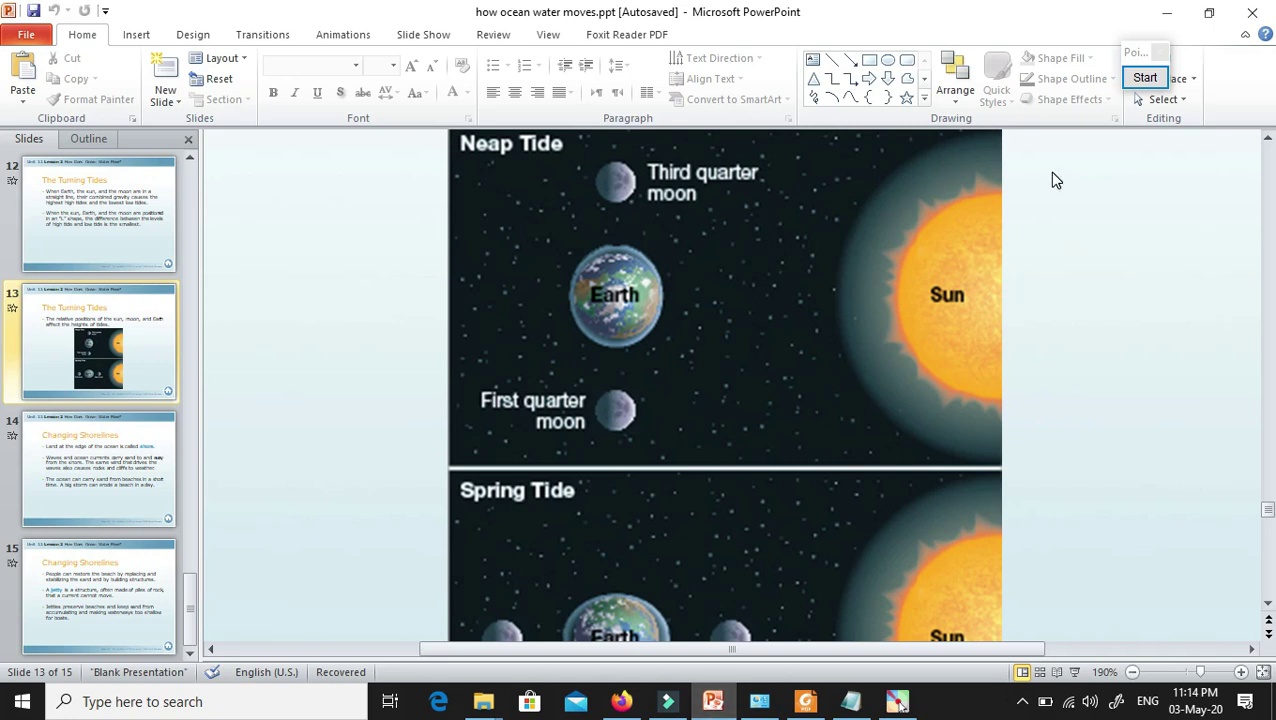
click(1137, 80)
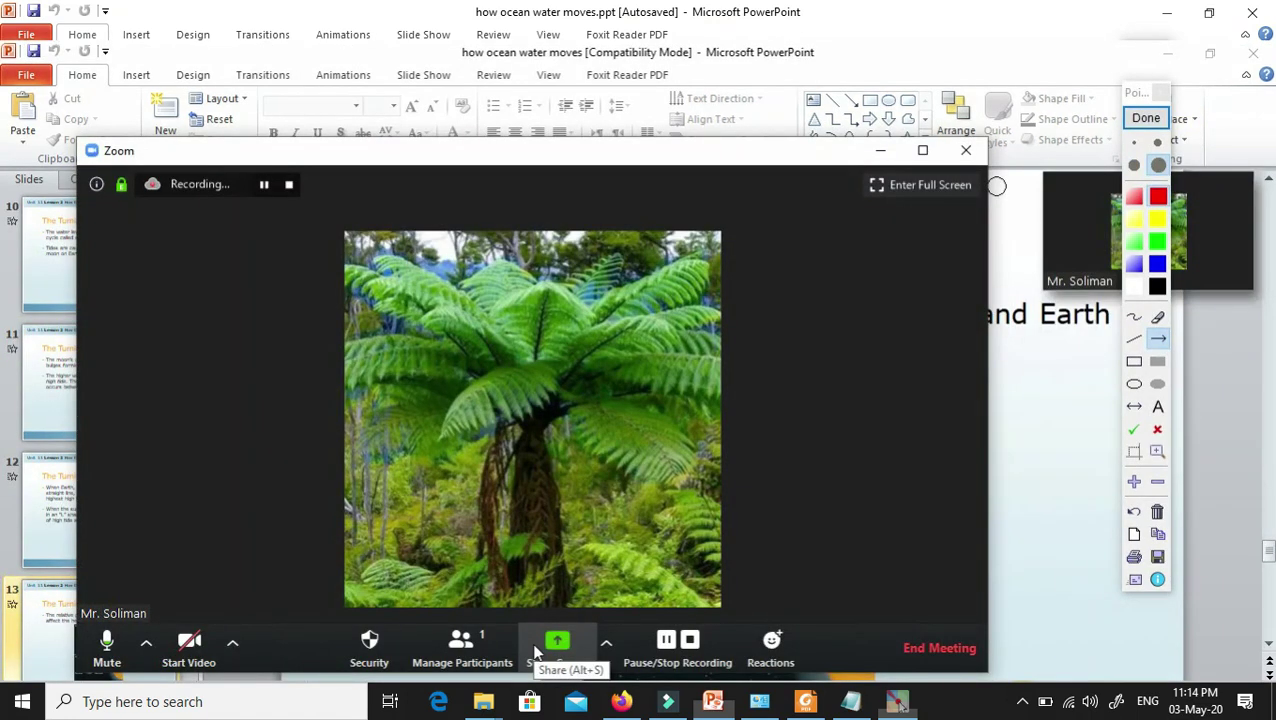
Step: Open Zoom's screen-sharing options for the meeting to share the PowerPoint window
click(535, 651)
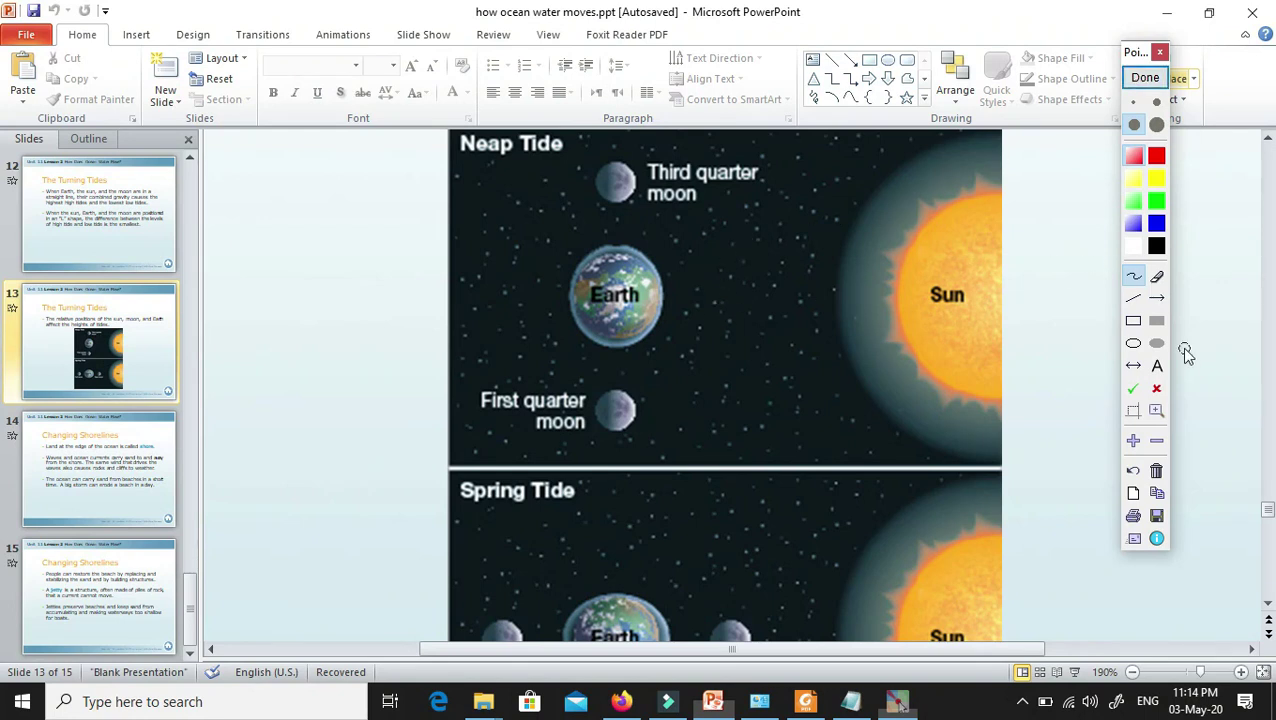
Step: Circle Neap Tide with a red ellipse and add thick red freehand strokes on the slide
click(1133, 343)
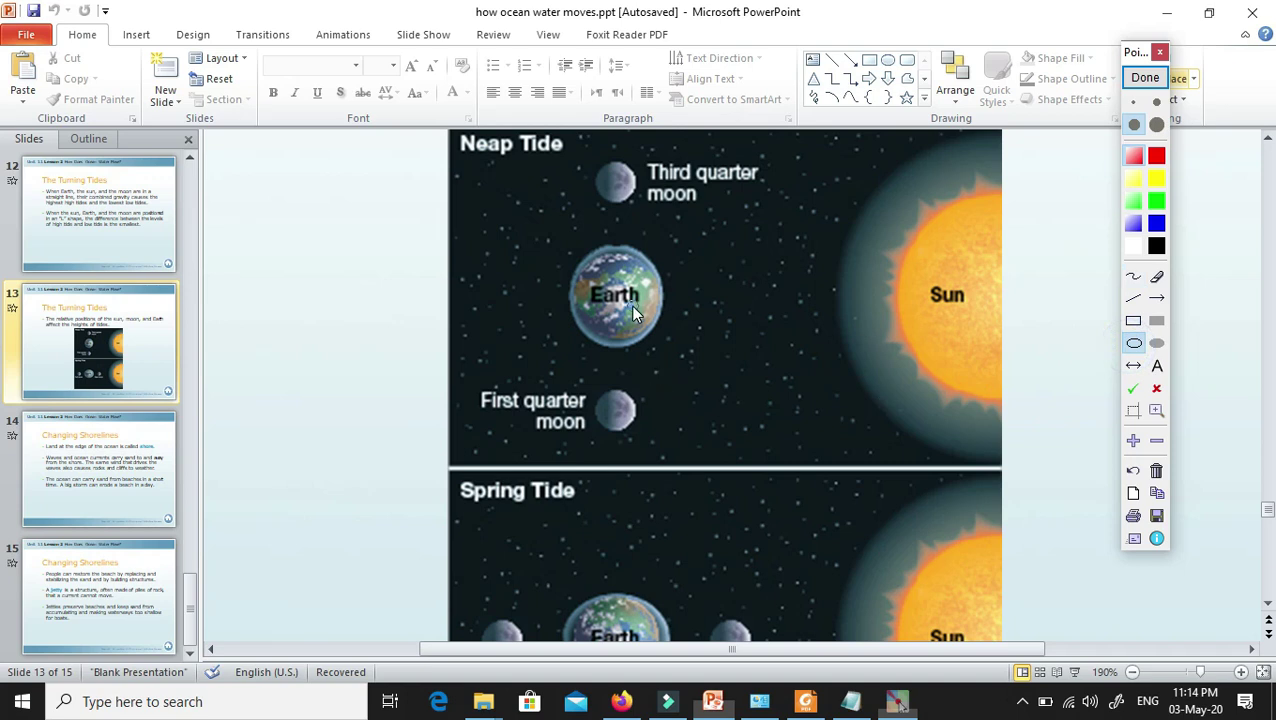
mouse_move(430, 90)
mouse_down()
mouse_move(588, 182)
mouse_move(622, 240)
mouse_up()
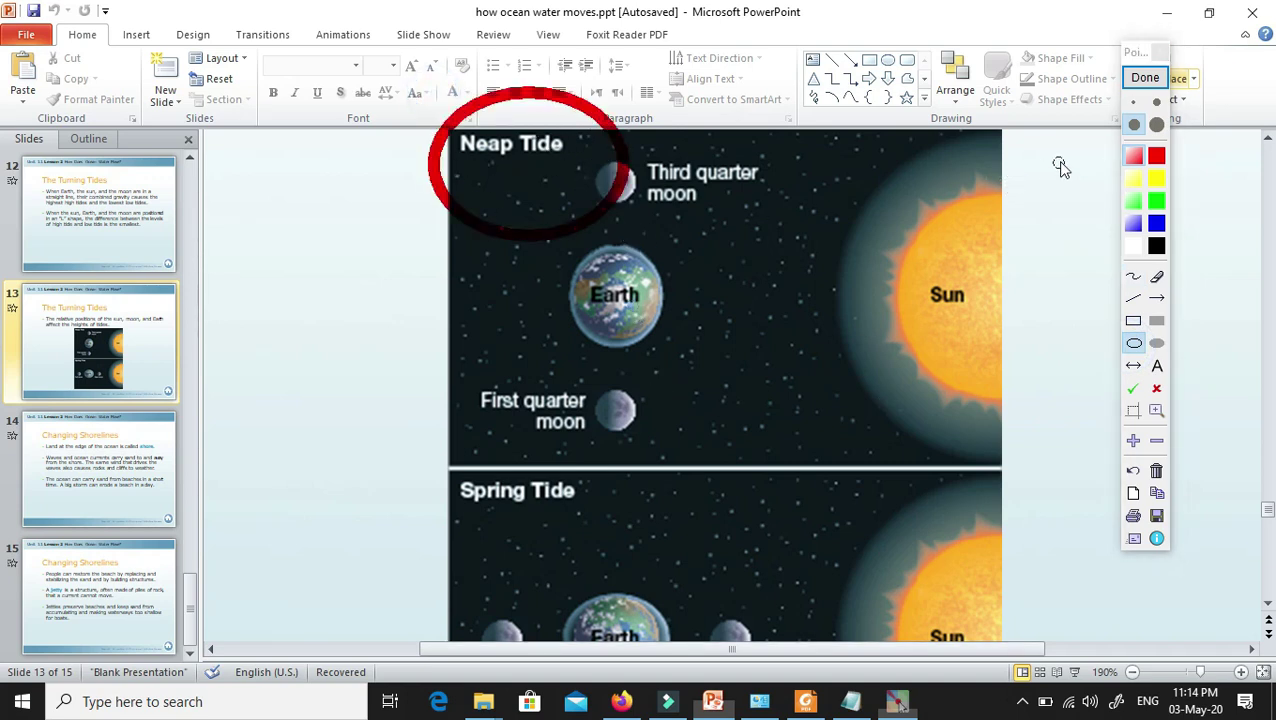
click(1134, 278)
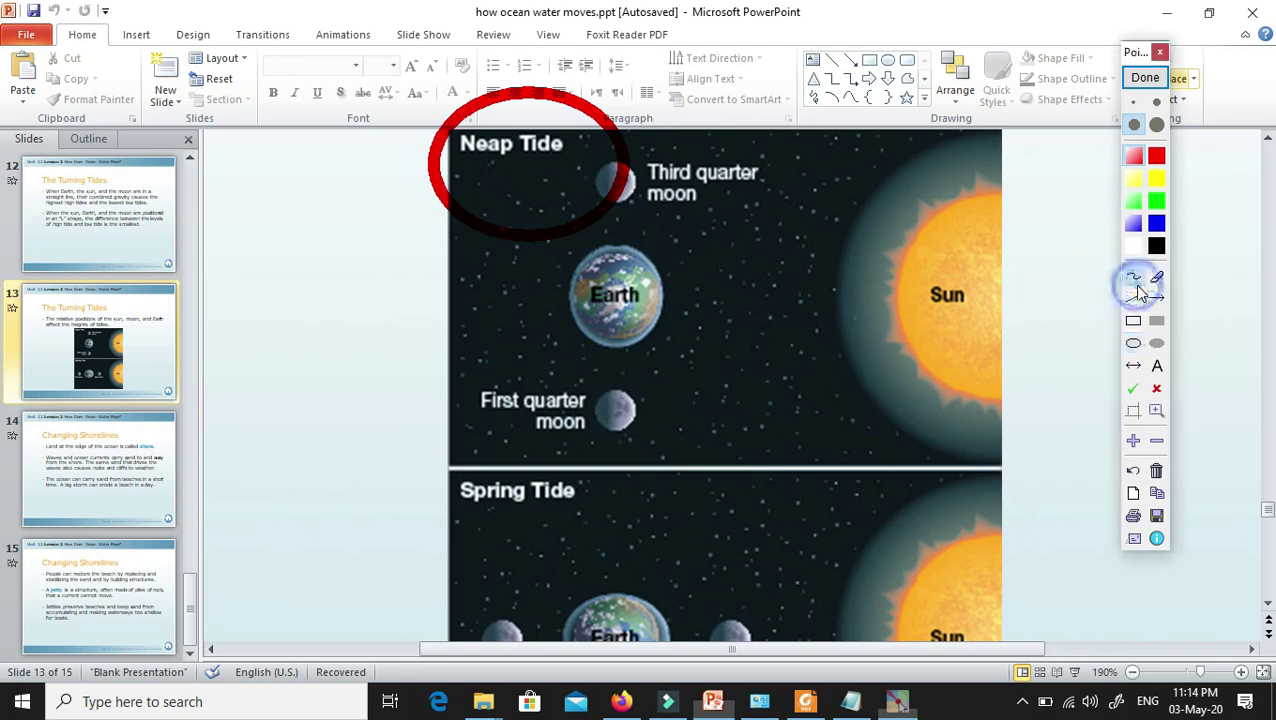
click(1156, 125)
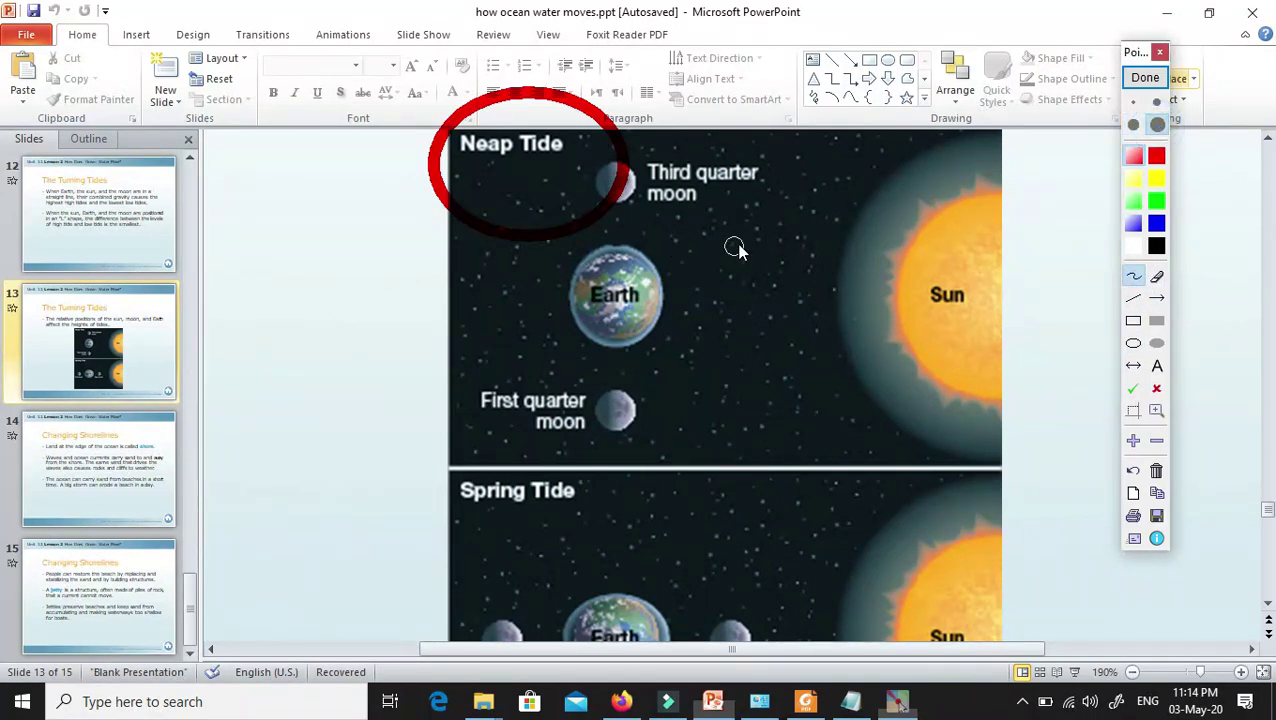
drag(766, 236, 641, 240)
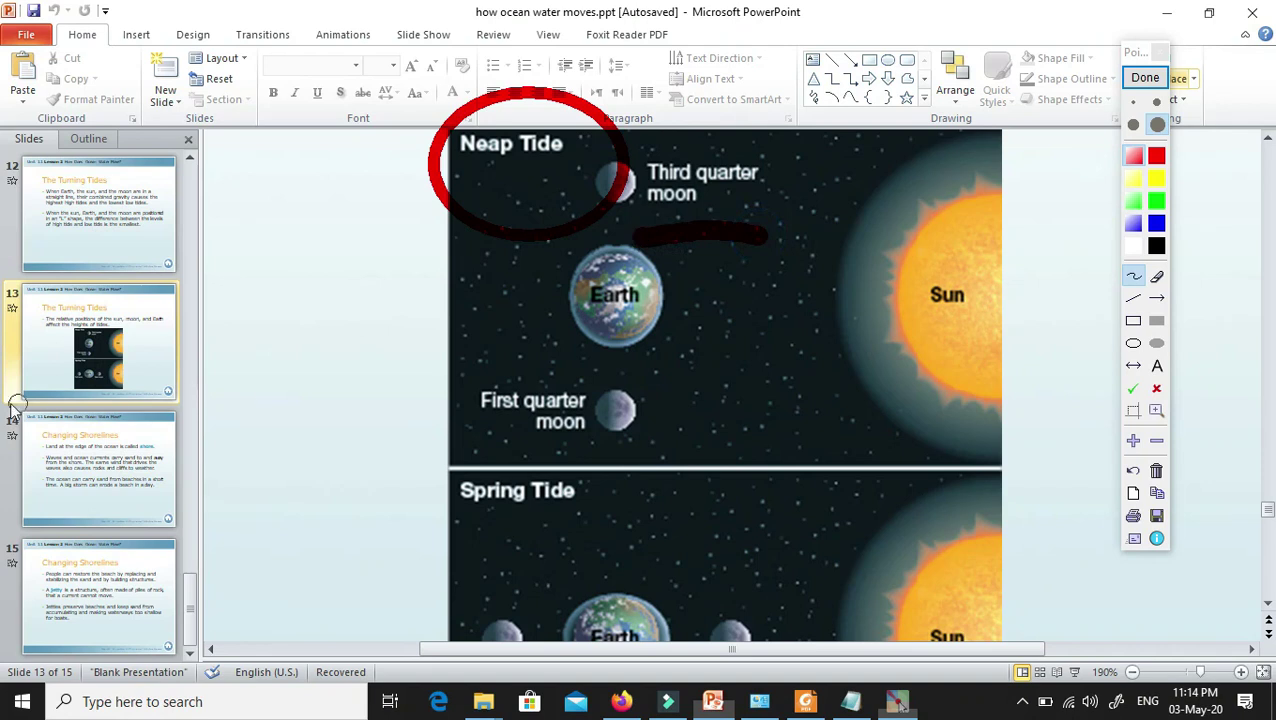
drag(18, 374, 200, 388)
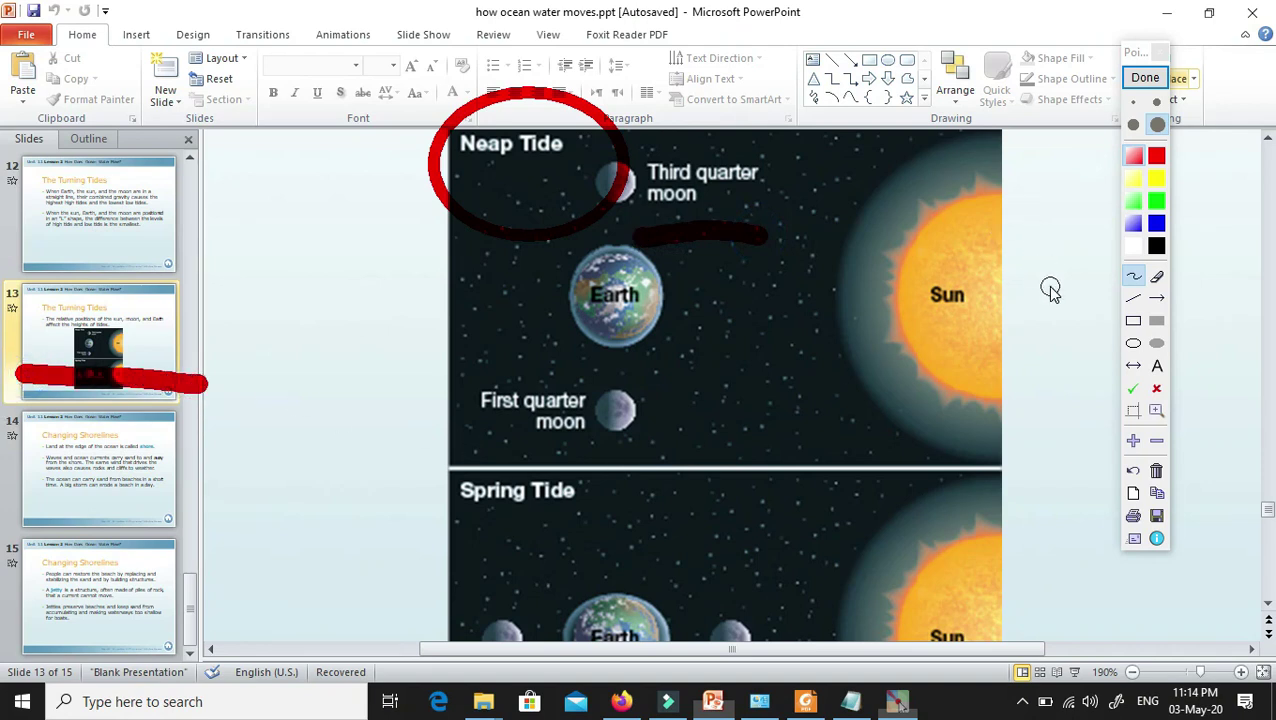
Step: Cover the First quarter moon label with a solid black filled ellipse
click(1157, 343)
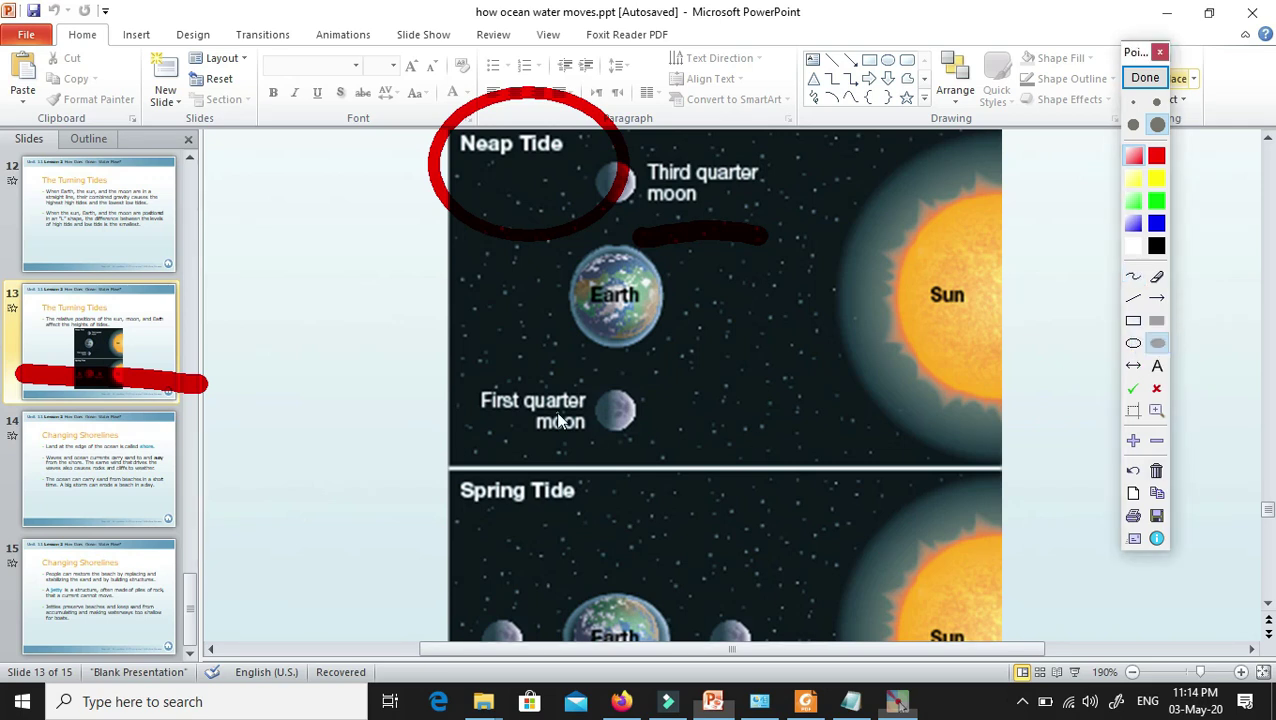
drag(468, 381, 618, 450)
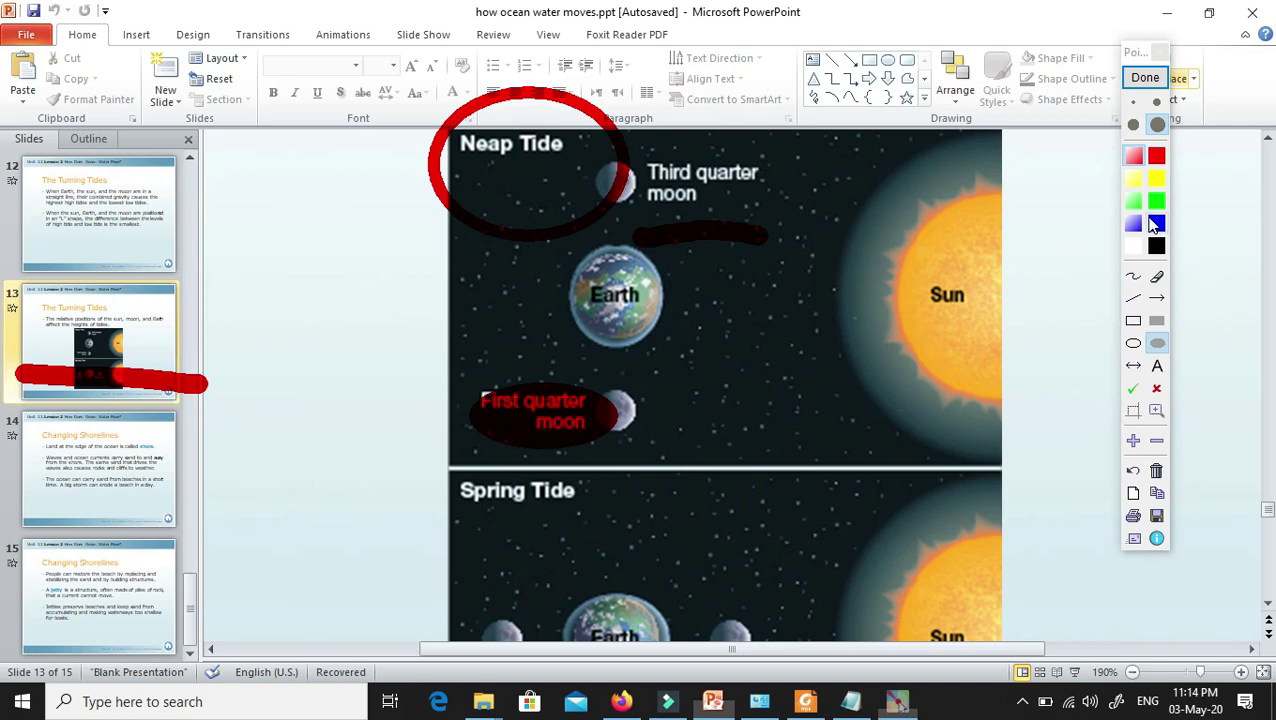
click(1157, 245)
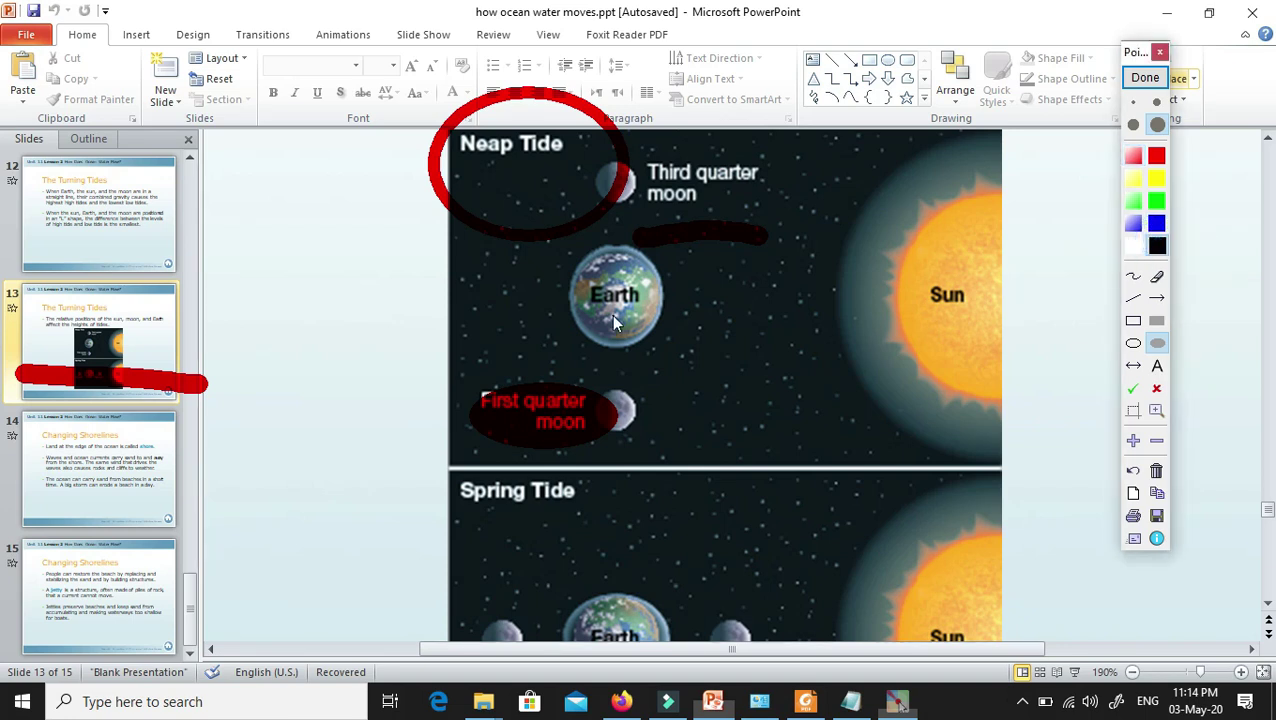
drag(467, 366, 655, 471)
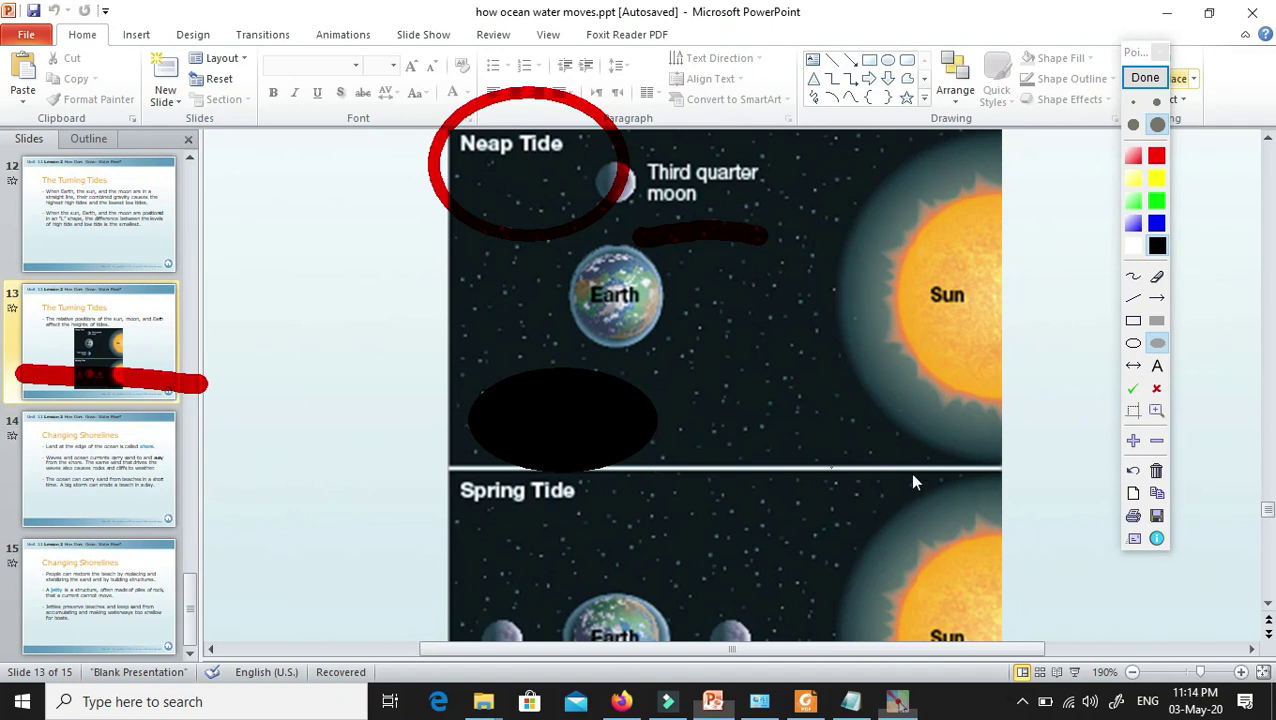
Step: Save the annotated screen, then open and dismiss the New sheet choices
click(1157, 517)
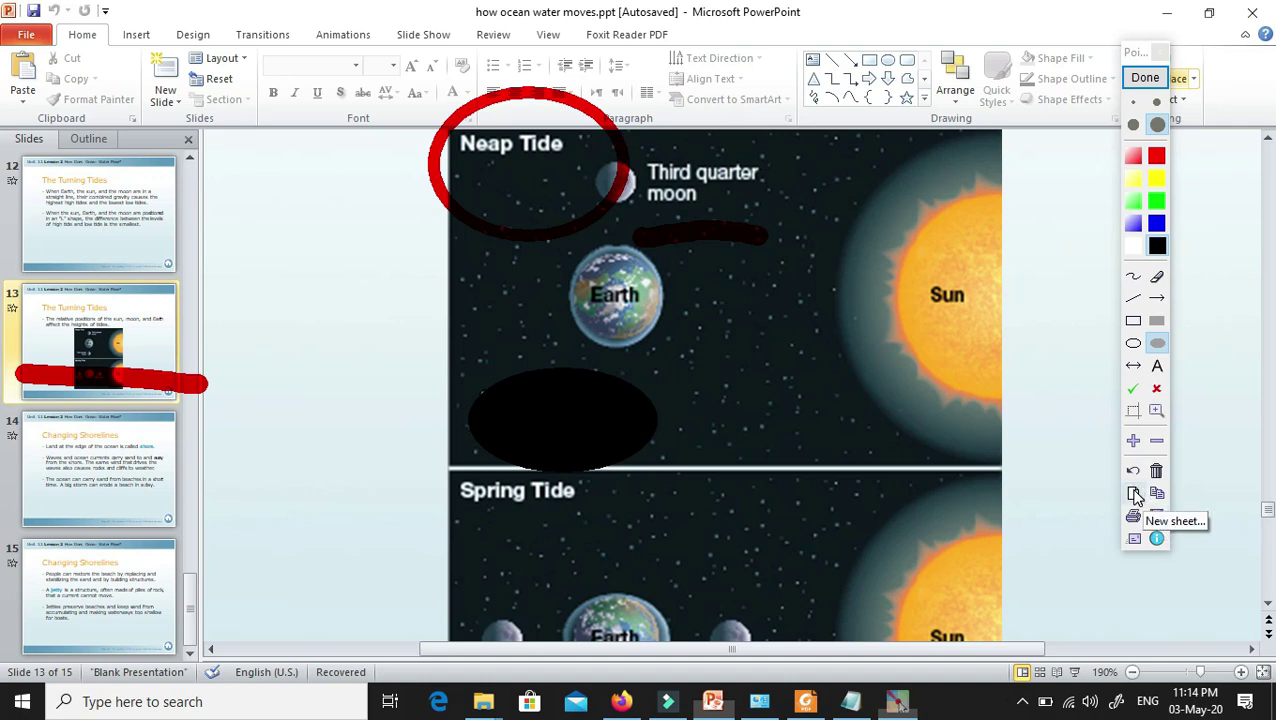
click(1134, 494)
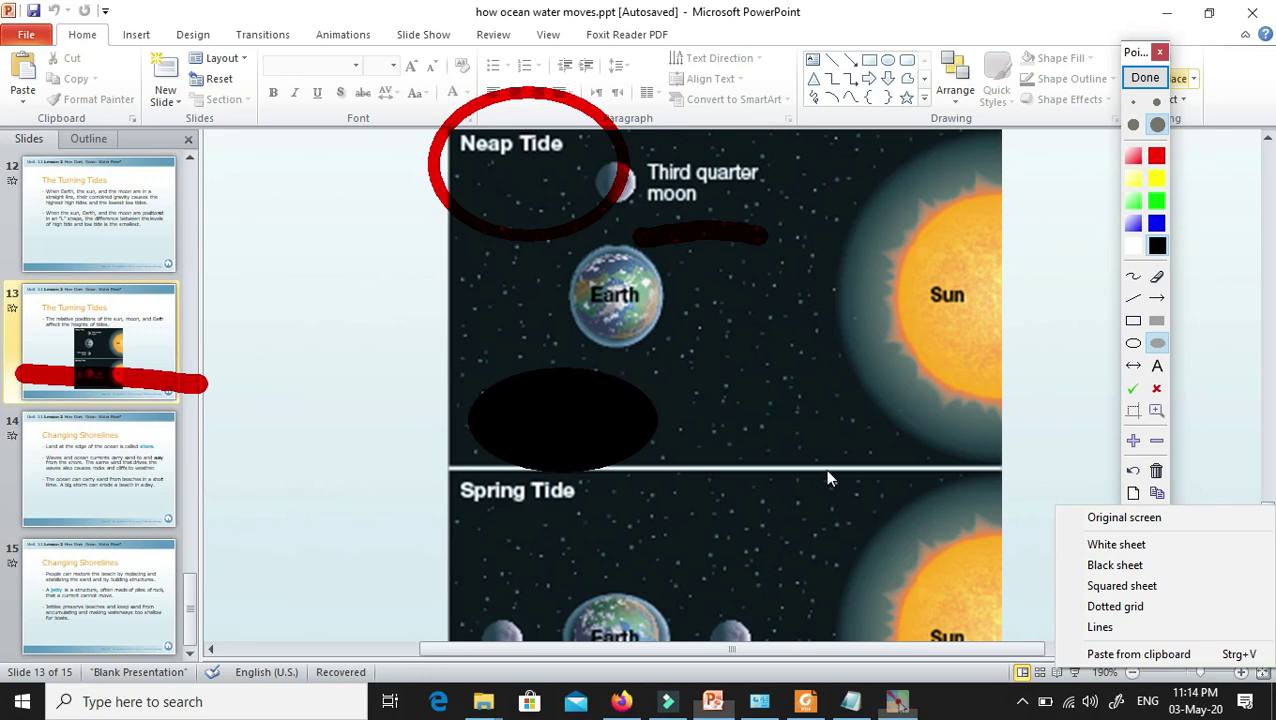
click(594, 428)
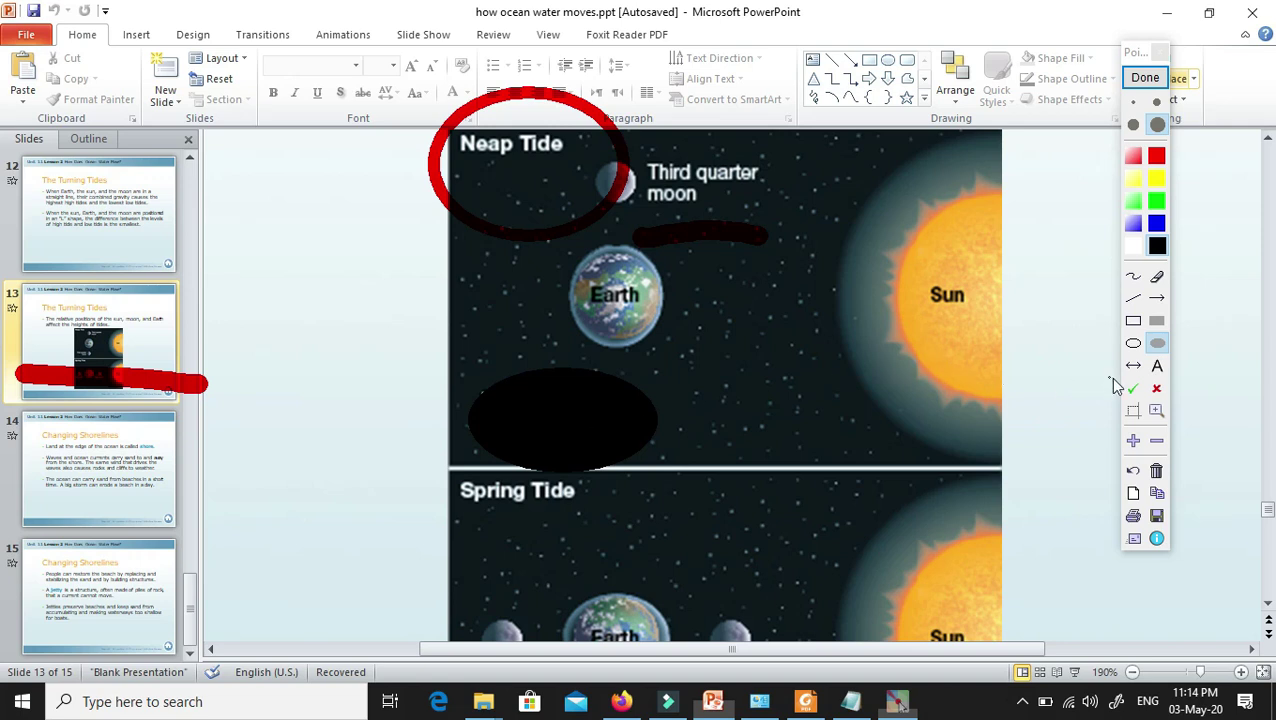
Step: Add the text 'gxsgrdsdkutdjlfjyfjk.gfk.' and place it along the bottom edge
click(1157, 365)
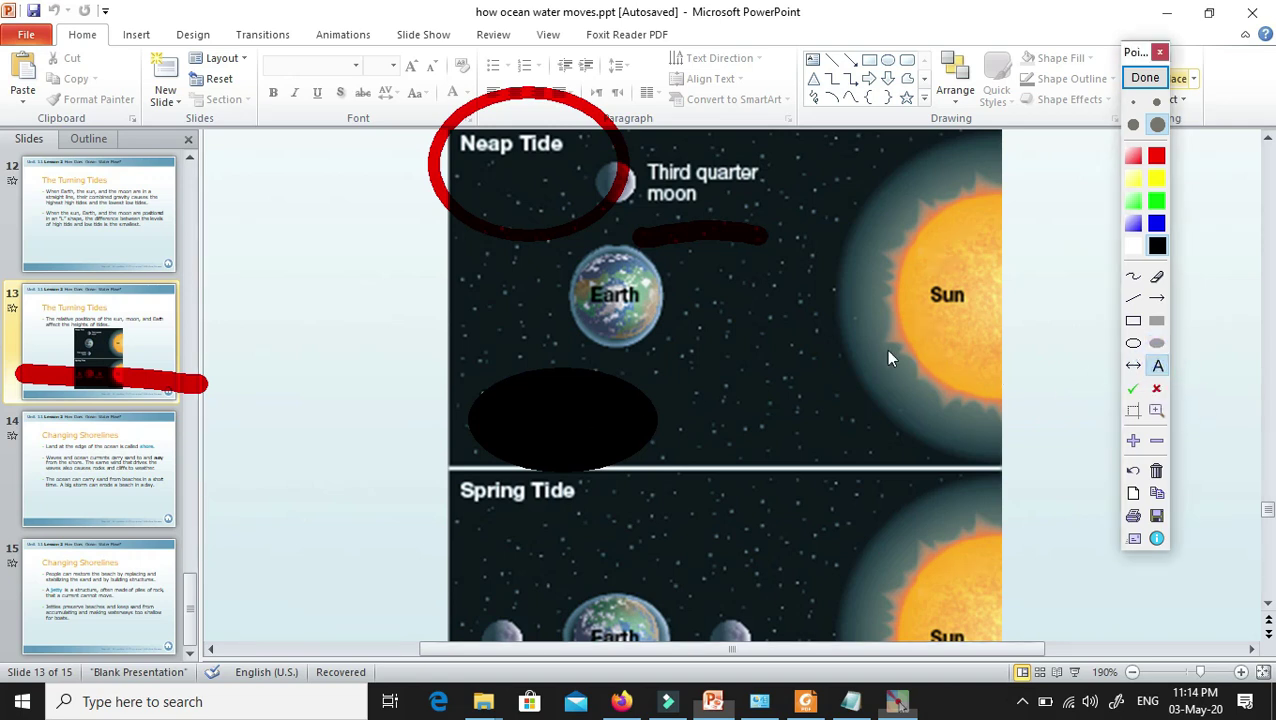
click(228, 242)
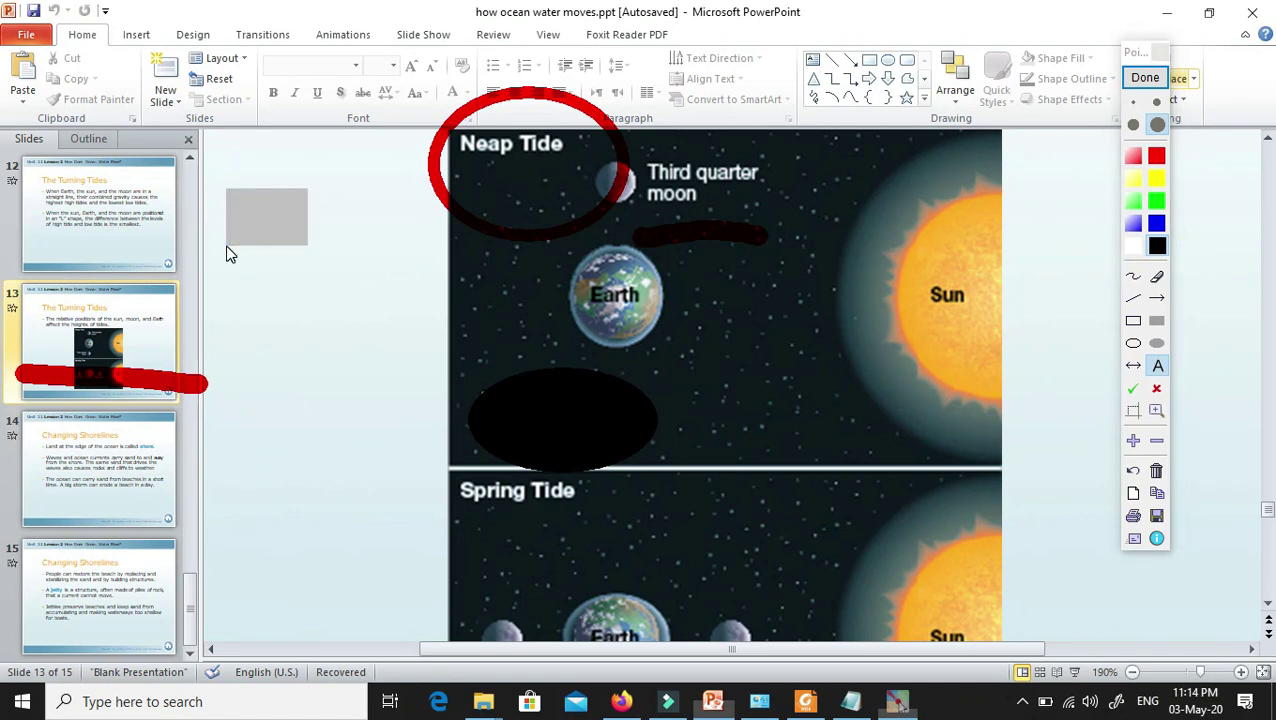
text(gxsgrdsdkutdjlfjyfjk.gfk.)
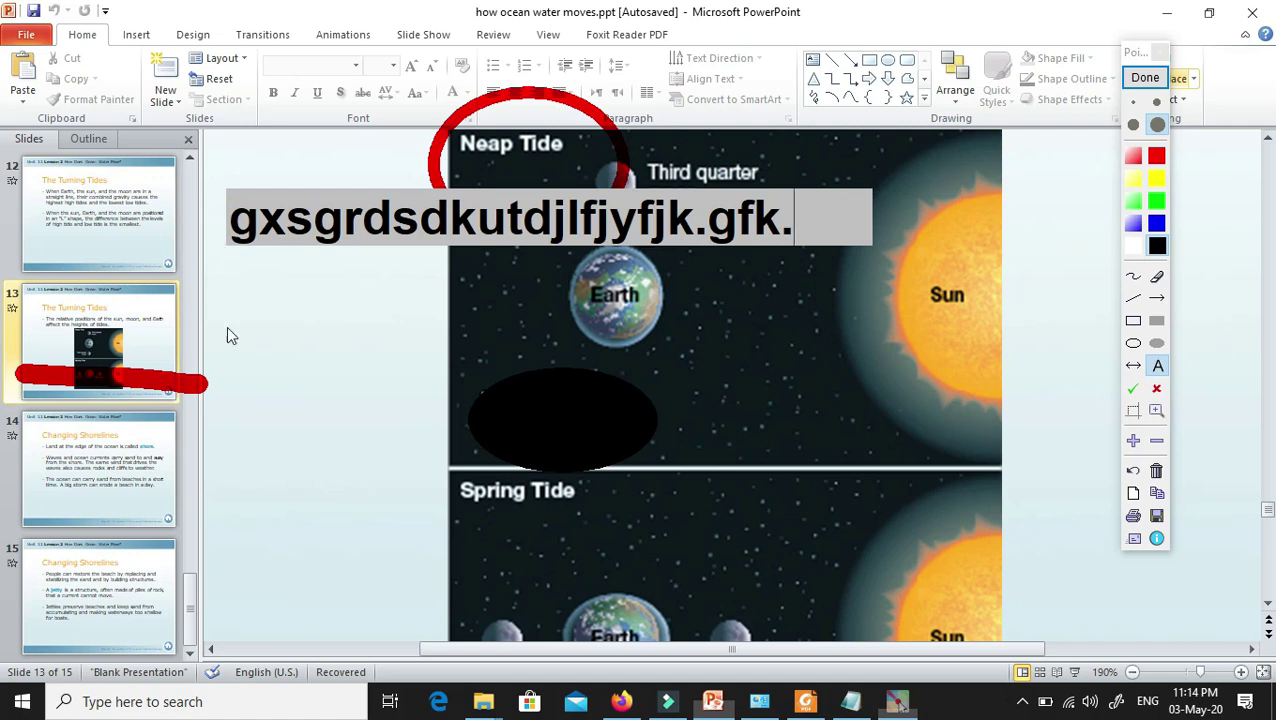
click(612, 708)
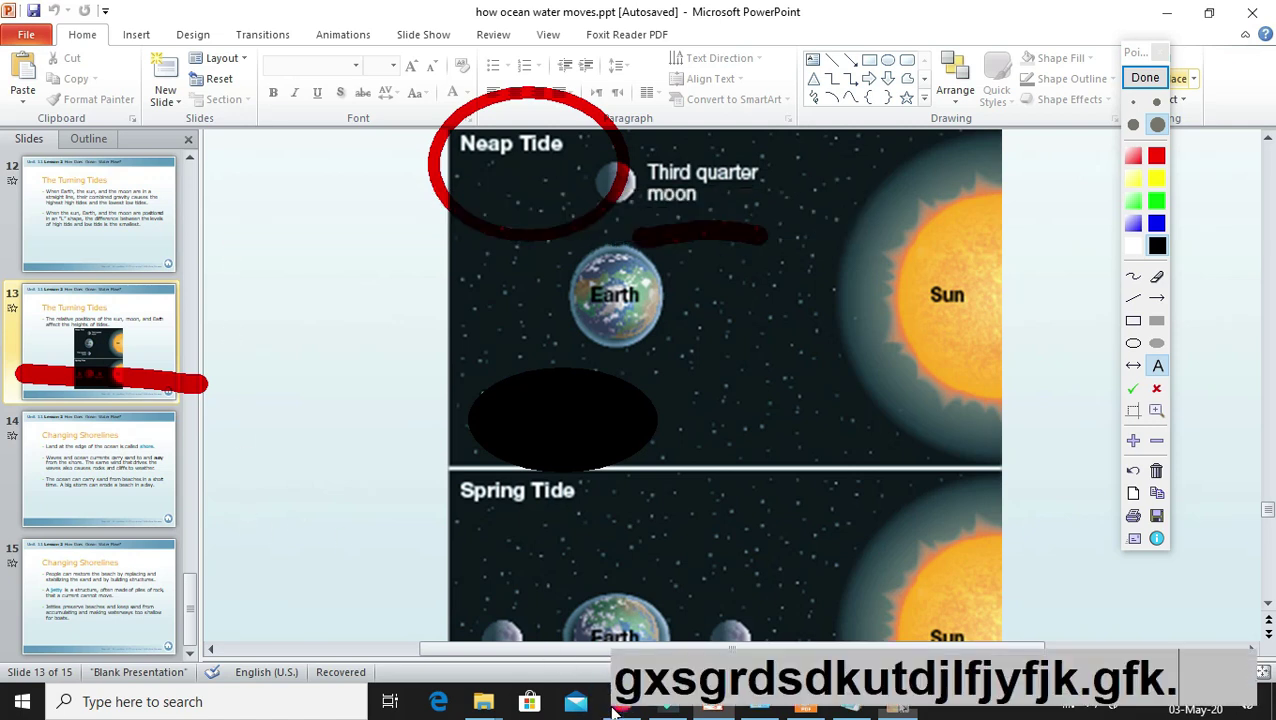
click(929, 366)
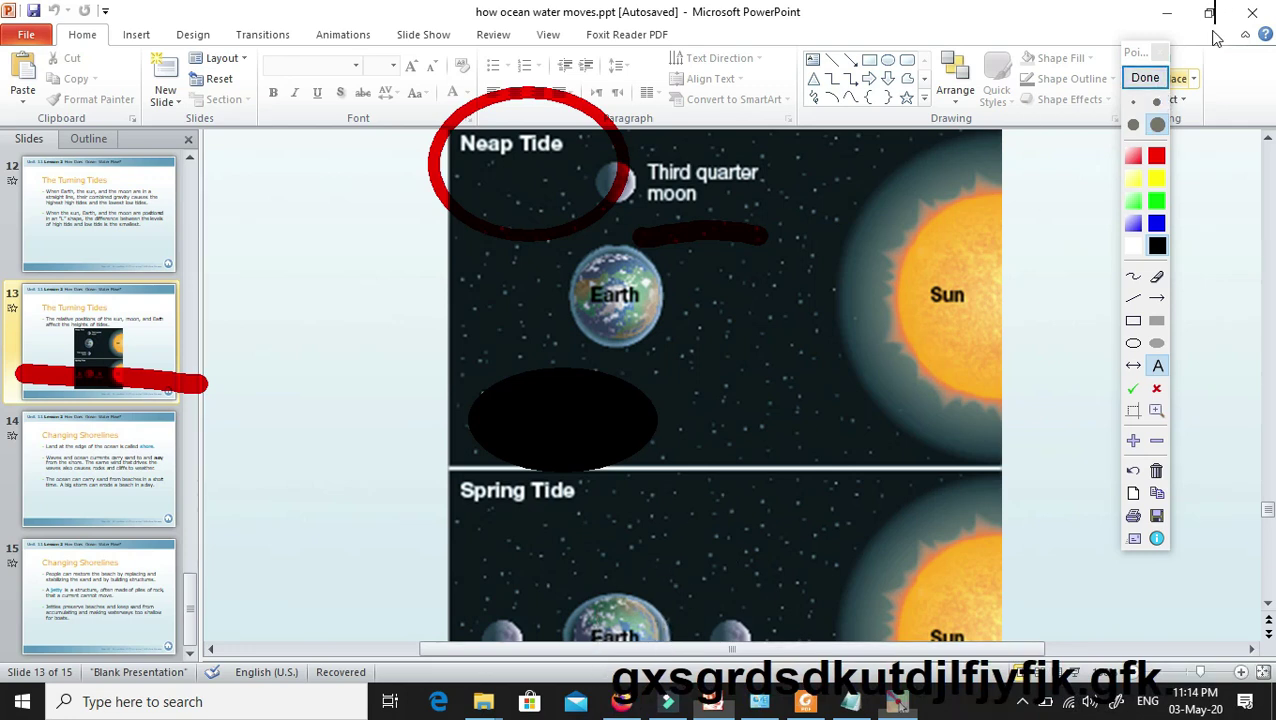
Step: Clear the Pointofix drawings, switch to Firefox and show the Wordwall quiz fullscreen
click(1146, 78)
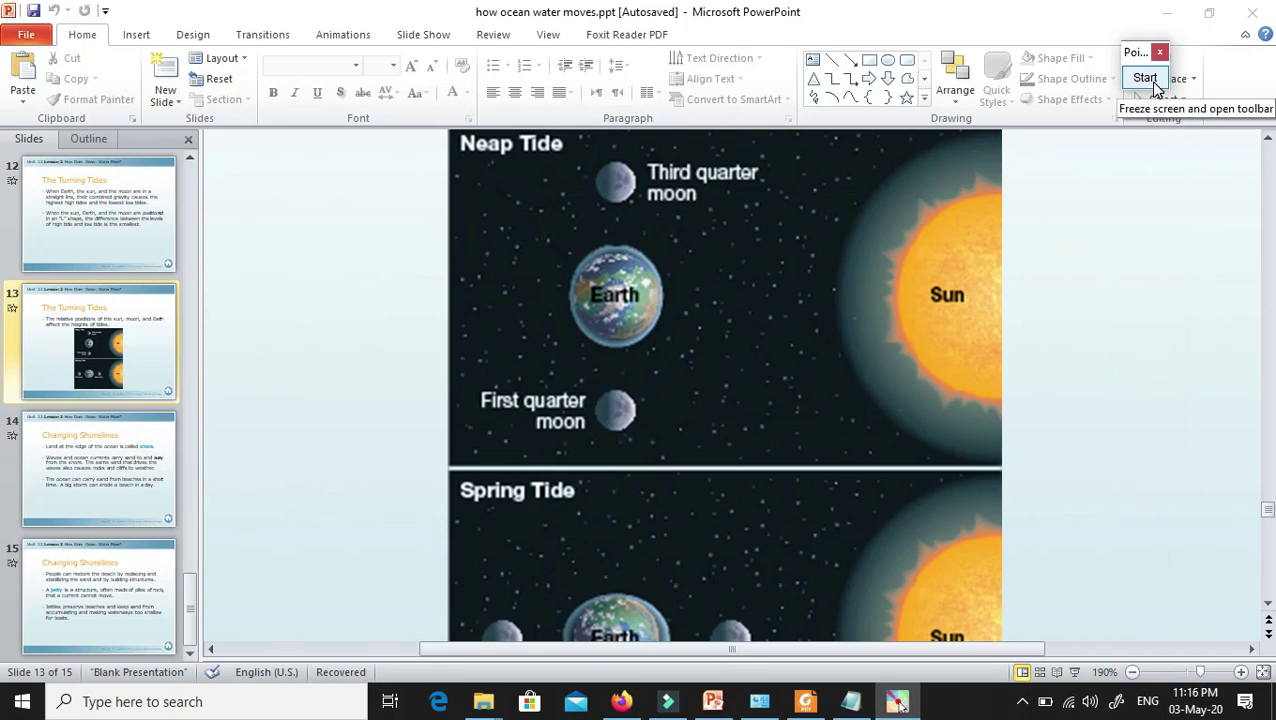
click(624, 703)
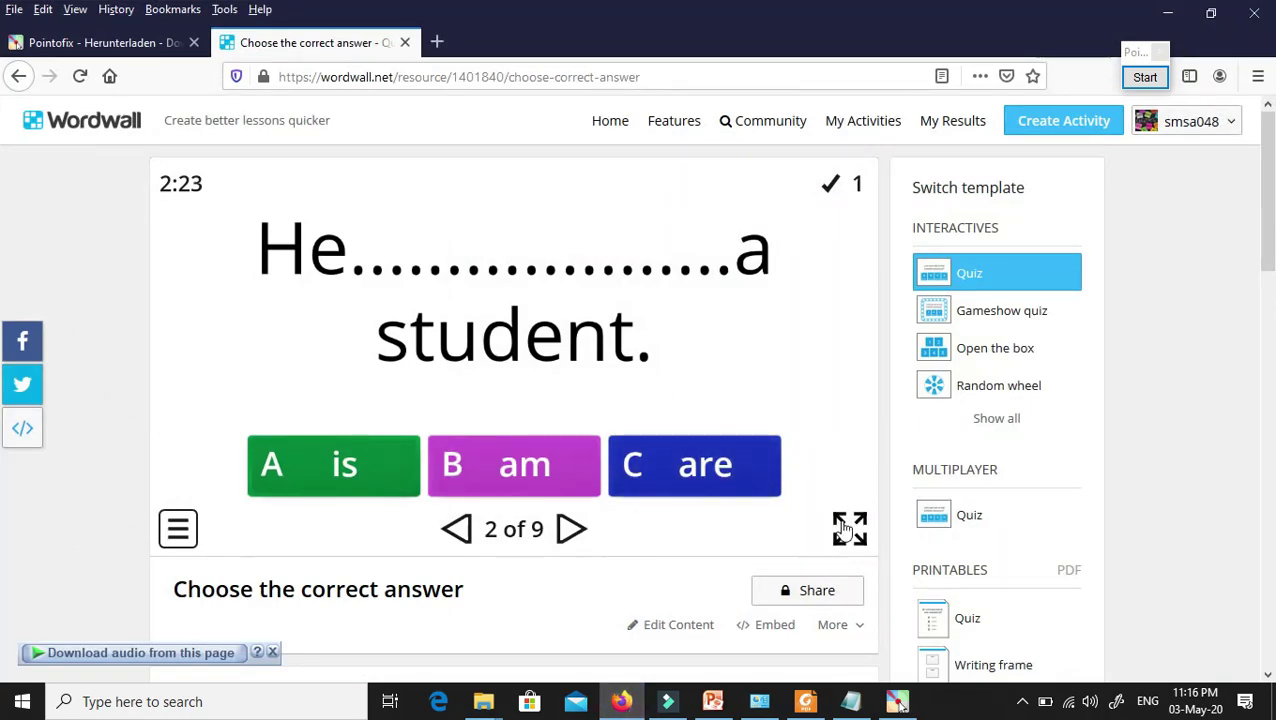
click(849, 529)
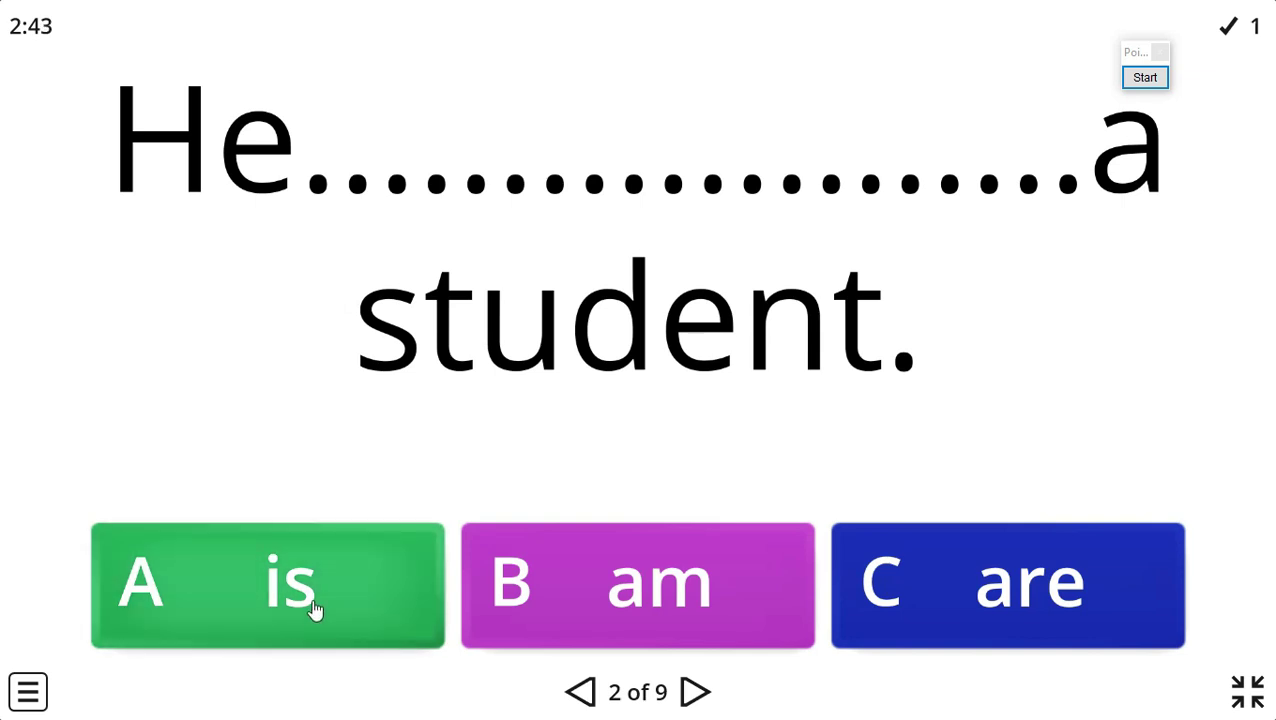
Step: Start annotating over the fullscreen quiz and underline 'He' with the pencil
click(1150, 79)
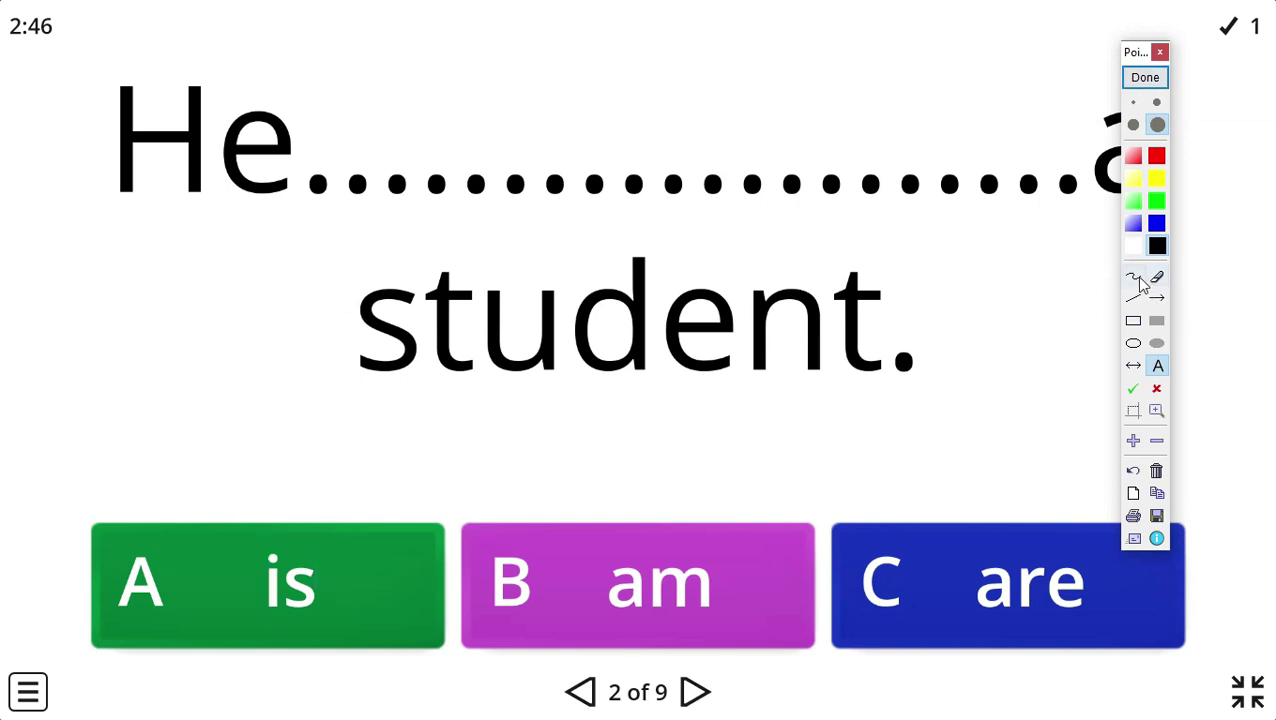
click(1136, 279)
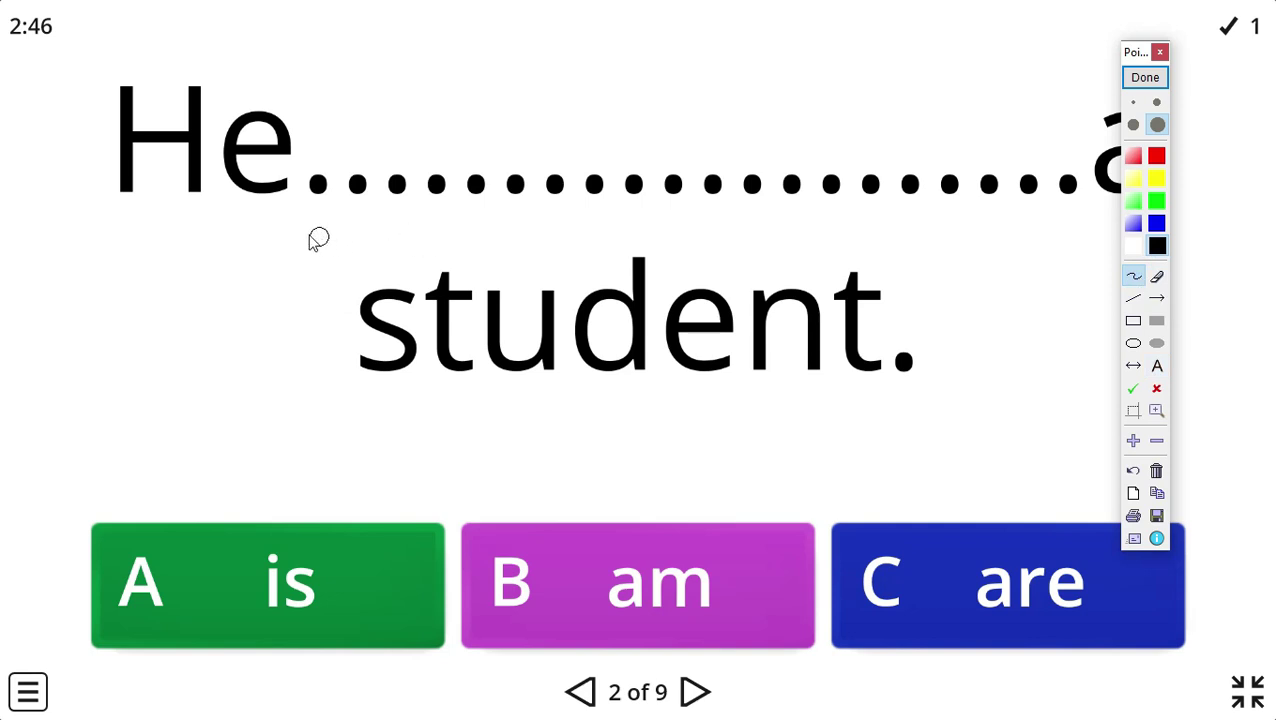
click(277, 217)
drag(277, 217, 92, 208)
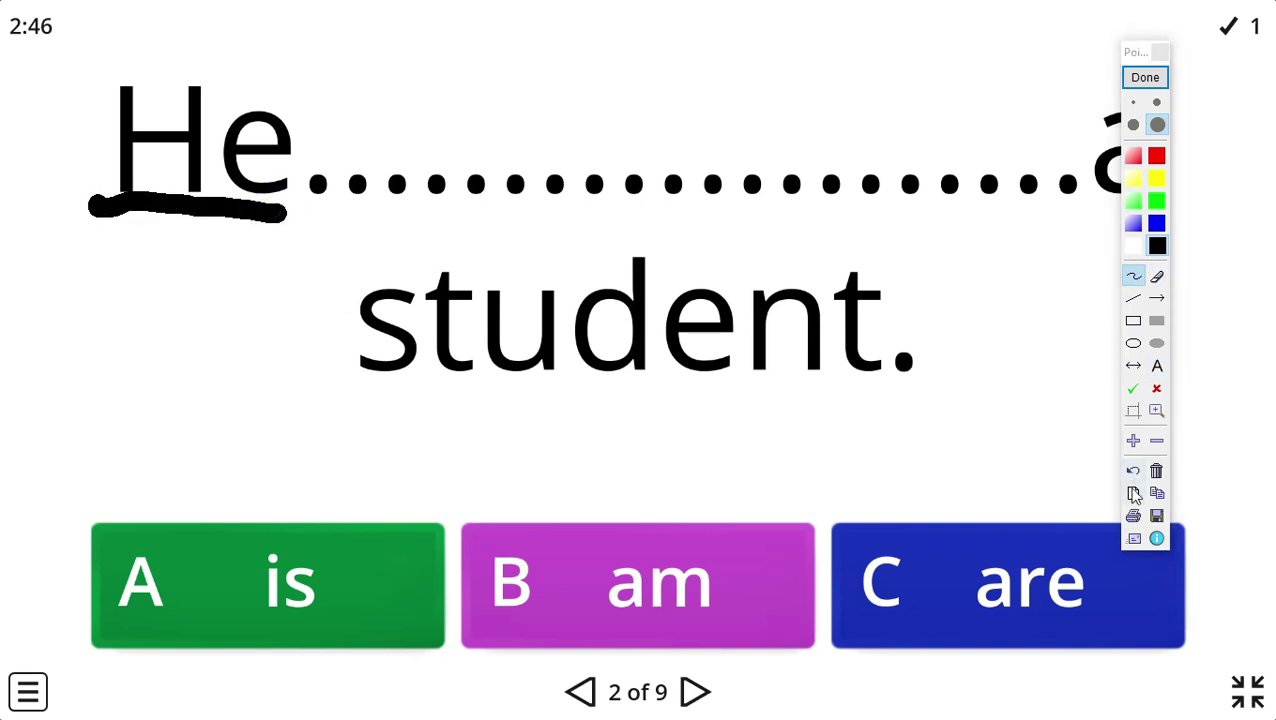
Step: Ring 'student.' and answer A's 'is' with ellipses, and draw an arrow into the blank
click(1134, 345)
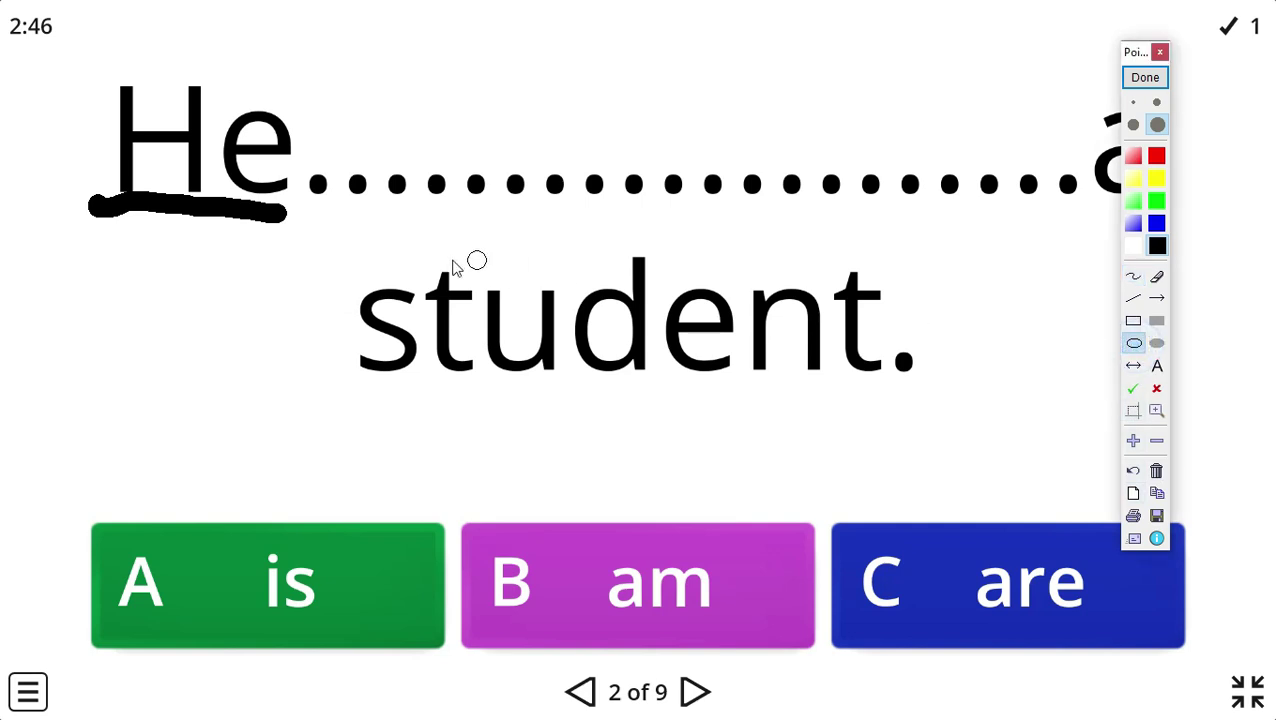
click(329, 226)
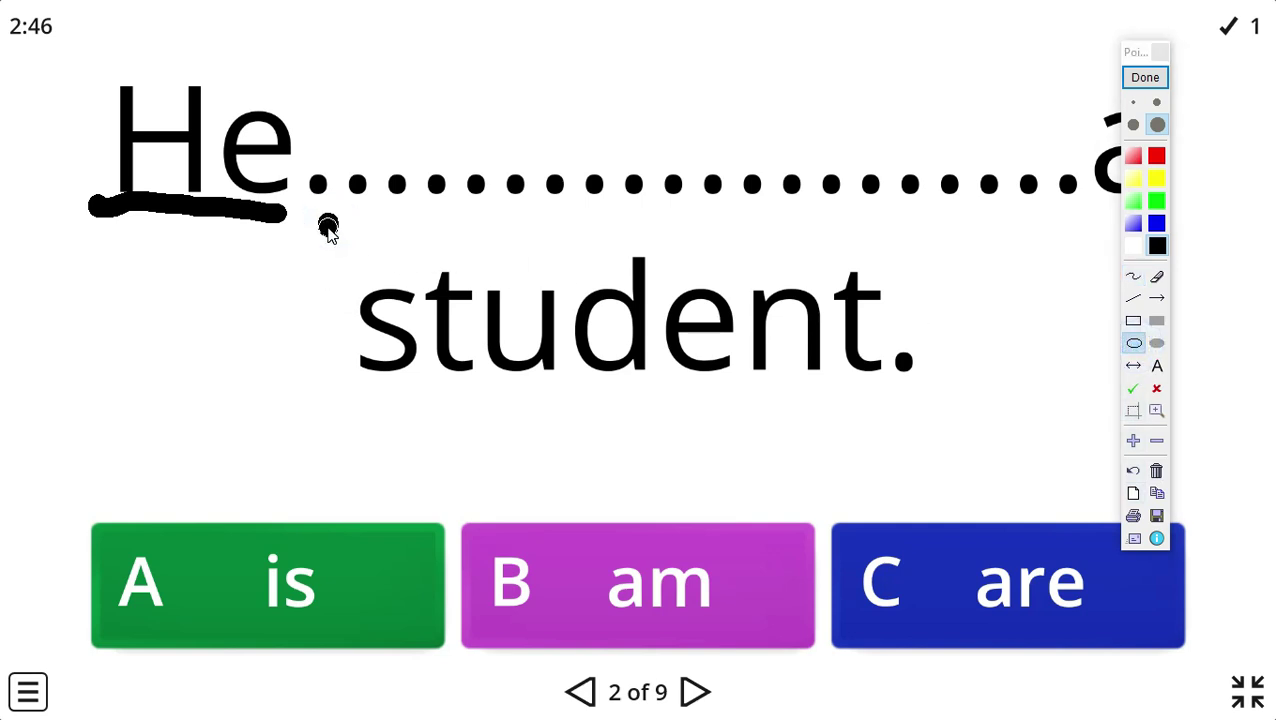
drag(329, 226, 1048, 447)
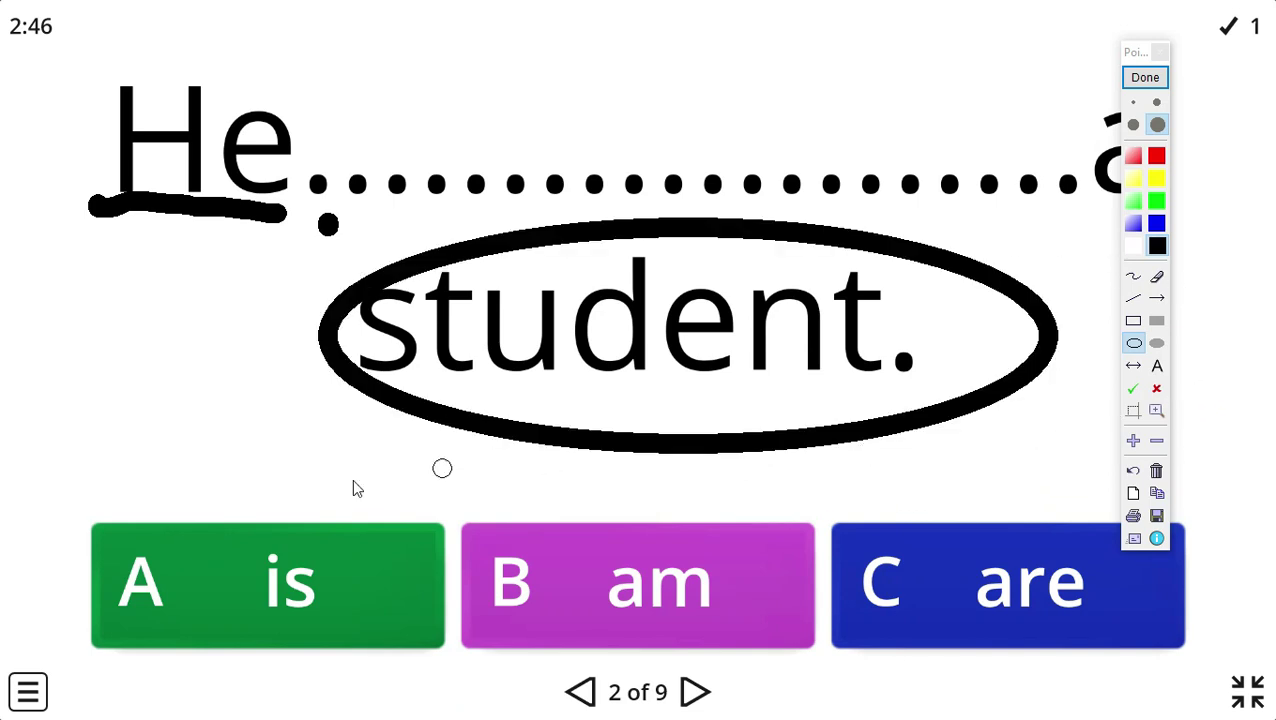
mouse_move(213, 503)
mouse_down()
mouse_move(271, 545)
mouse_move(358, 652)
mouse_up()
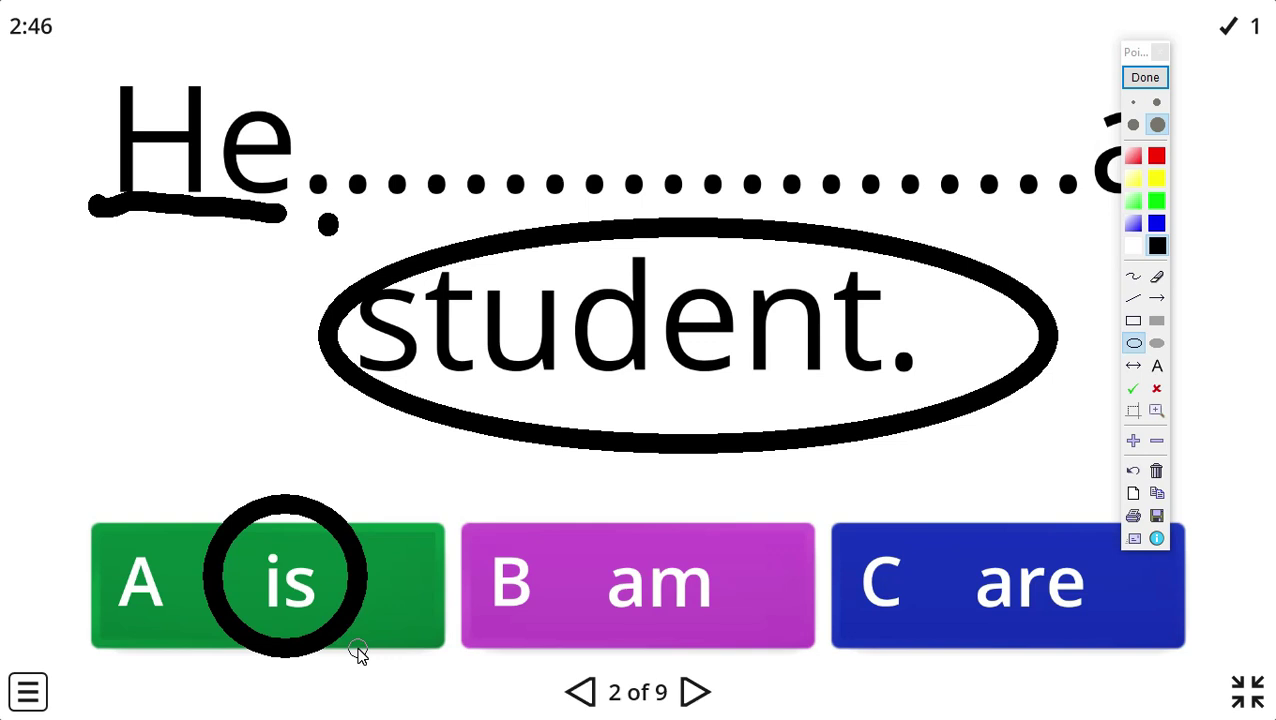
click(1157, 298)
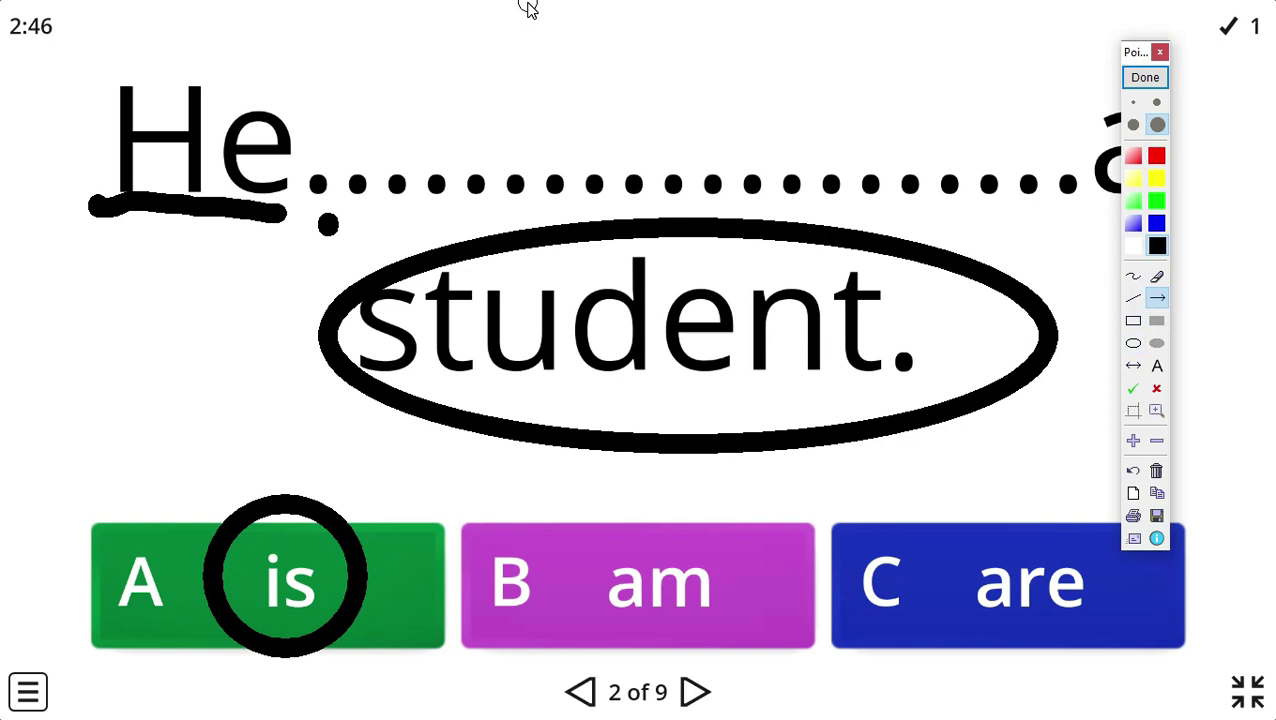
drag(518, 2, 617, 199)
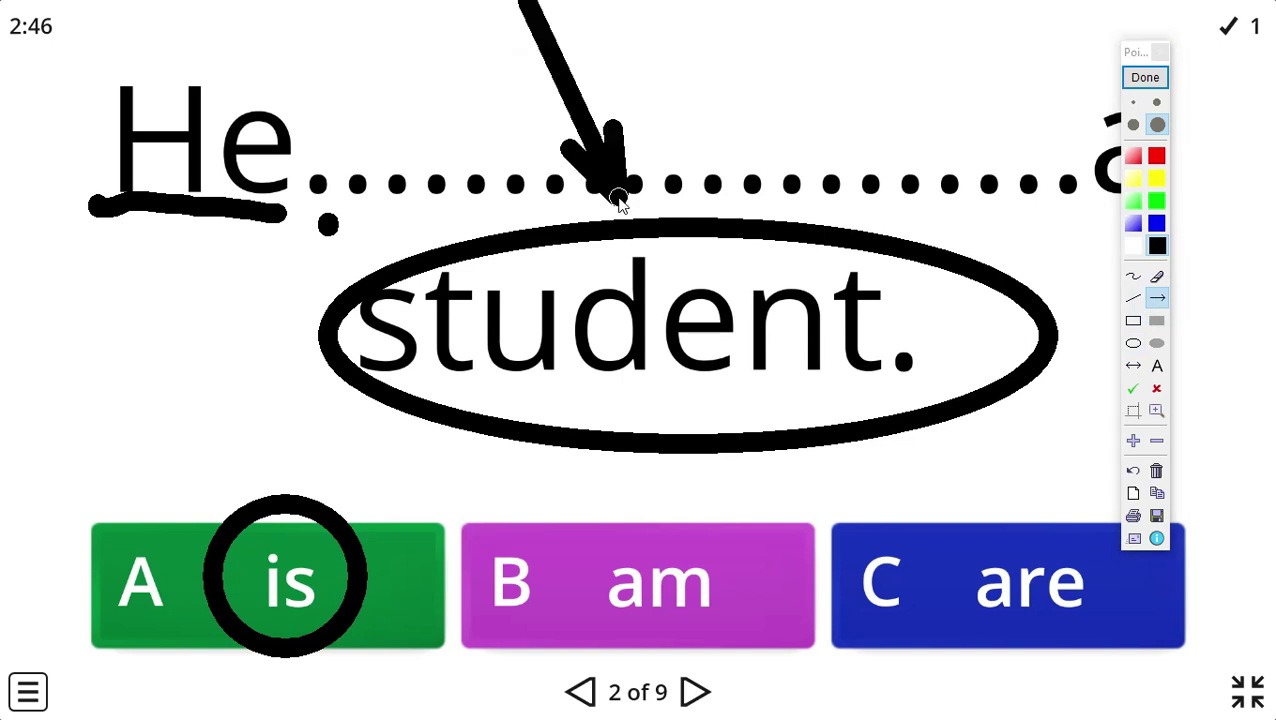